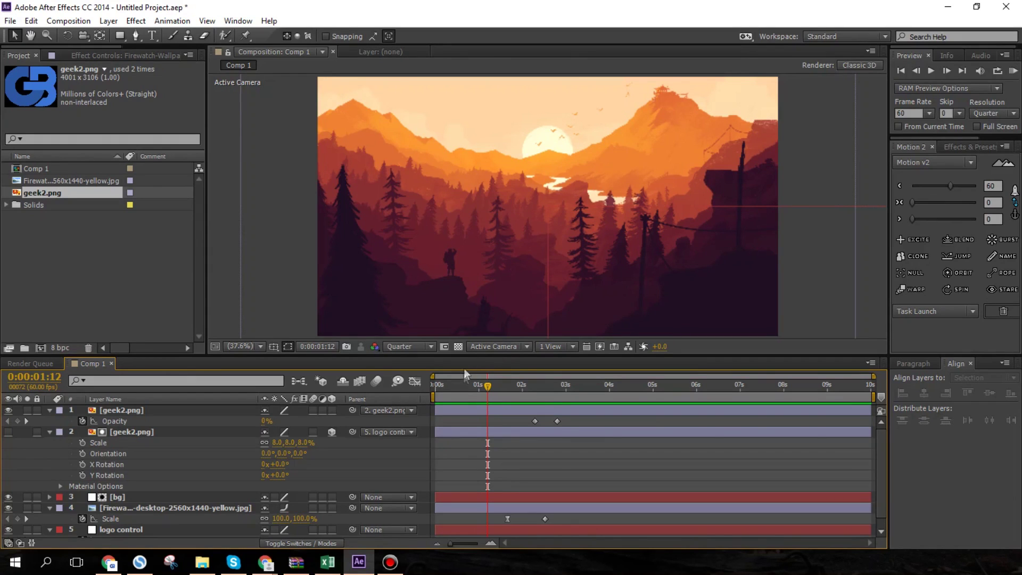
- Preview the finished logo reveal in Comp 1, playing it and scrubbing between the wallpaper and the final logo
key("Page_Up")
key("Page_Up")
key("Page_Up")
key("Page_Up")
key("Page_Up")
key("Page_Up")
key("Page_Up")
key("Page_Up")
left_click_drag(479, 389, 506, 399)
key("space")
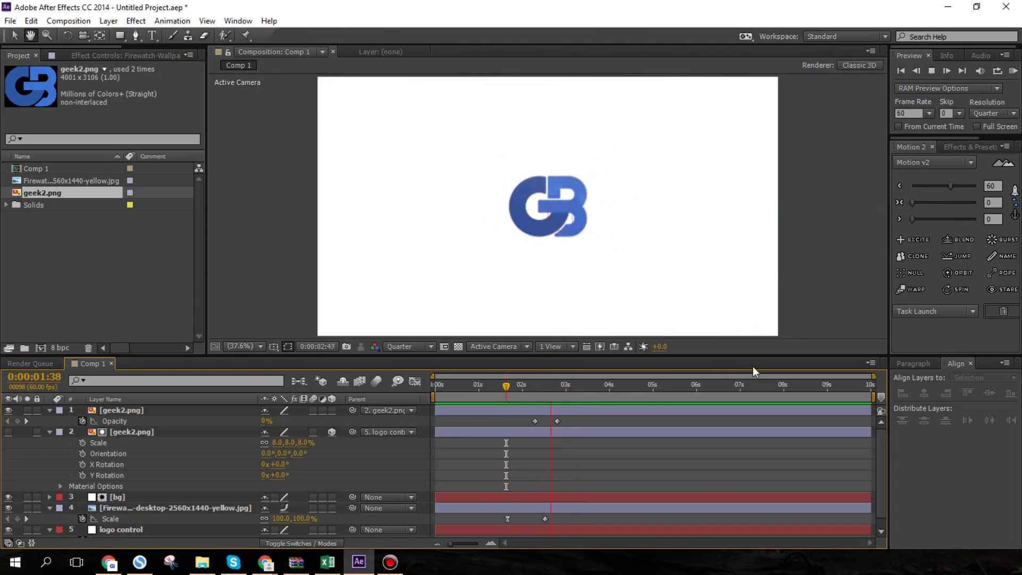
key("Home")
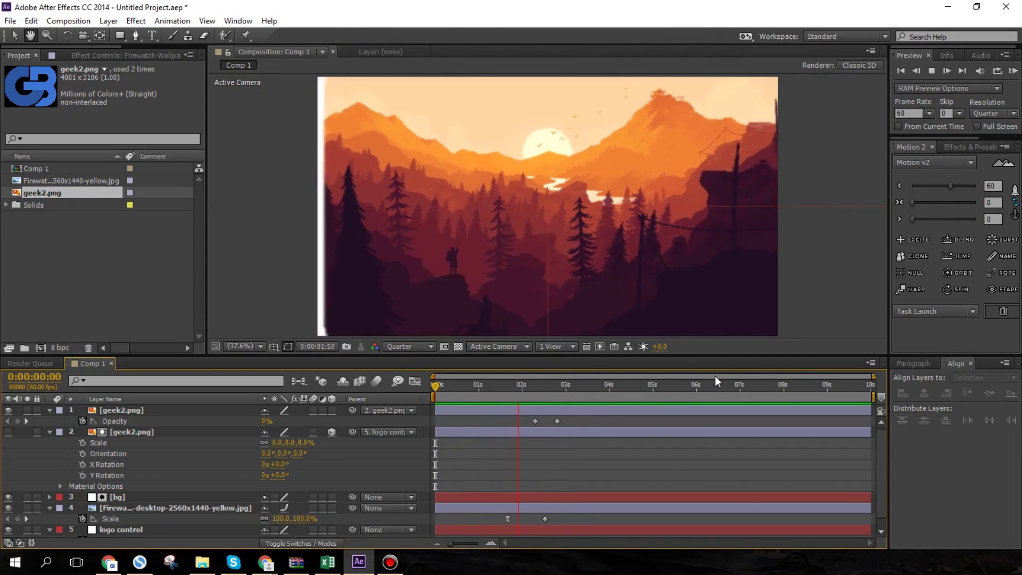
left_click_drag(571, 387, 502, 381)
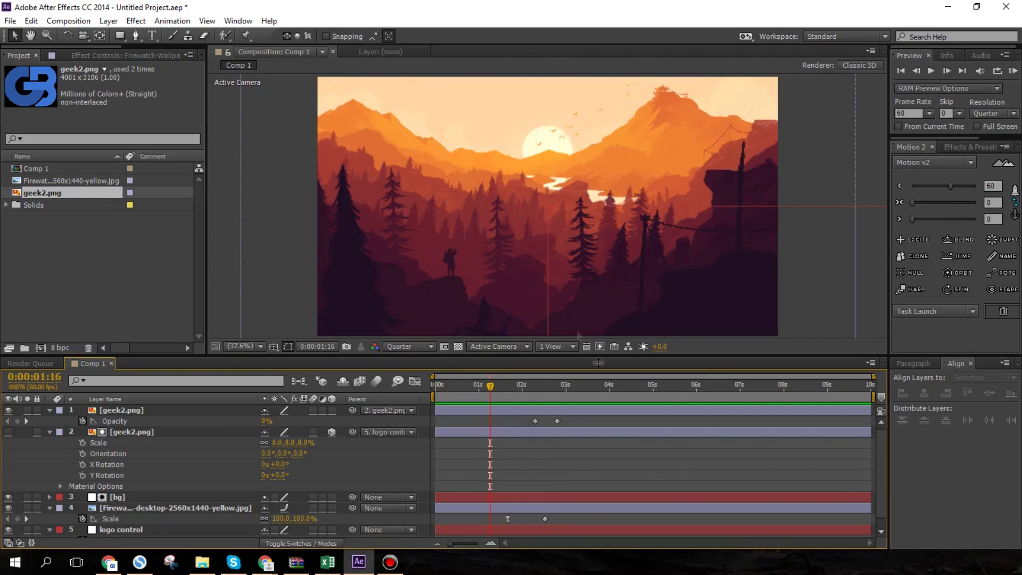
left_click(573, 387)
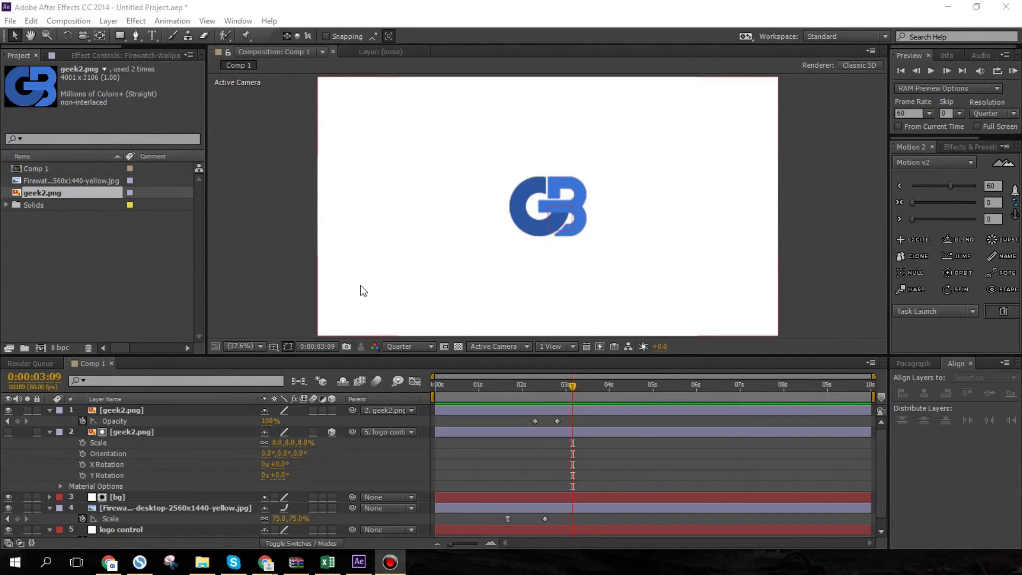
- Create a 1920 x 1080 composition named main at 60 fps with a duration of 0:00:05:01
left_click(43, 347)
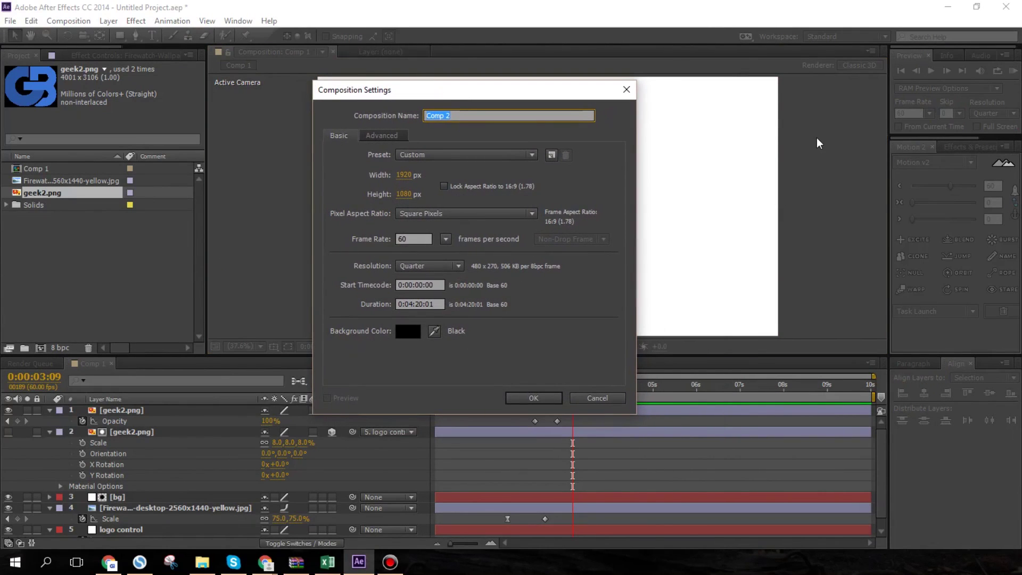
type("main")
key("Tab")
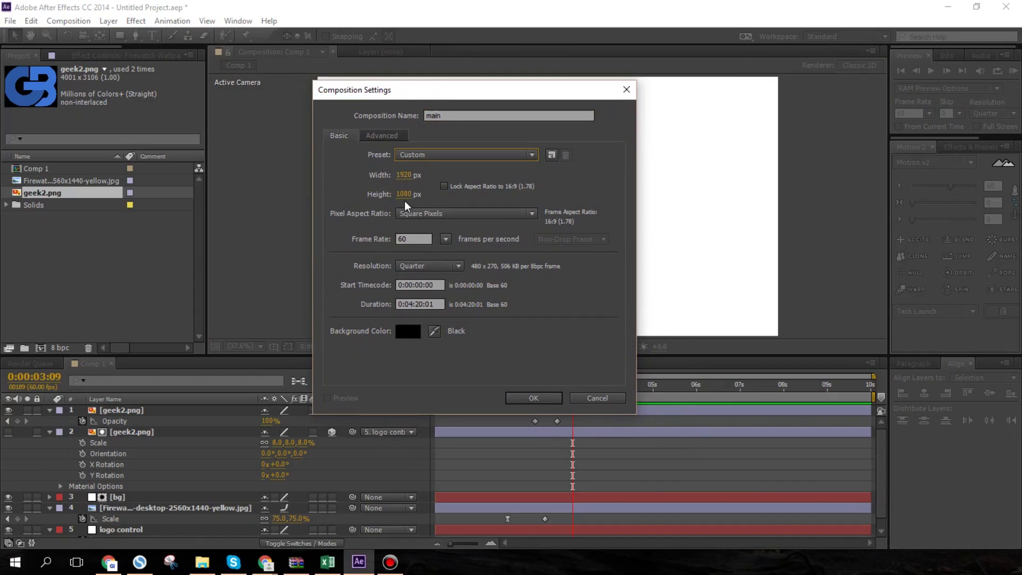
left_click(413, 239)
left_click_drag(413, 239, 356, 239)
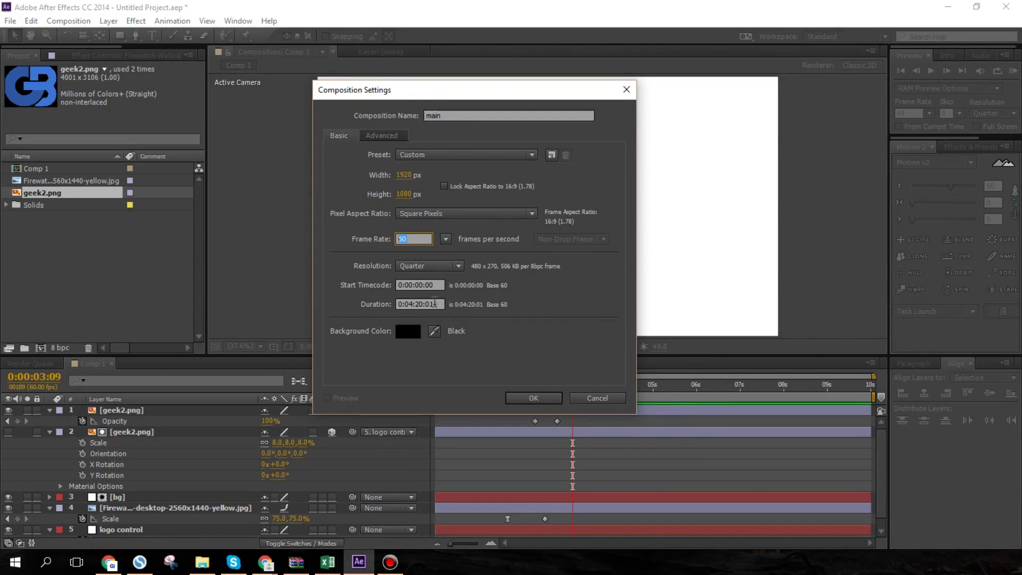
left_click(414, 304)
key("BackSpace")
key("BackSpace")
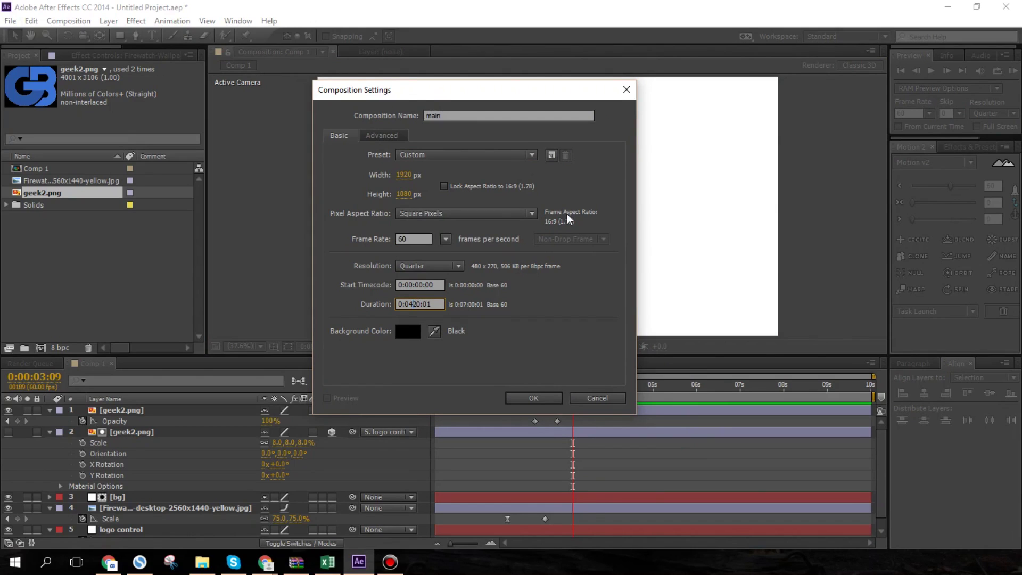
type("0:05")
key("Delete")
key("Delete")
left_click(520, 398)
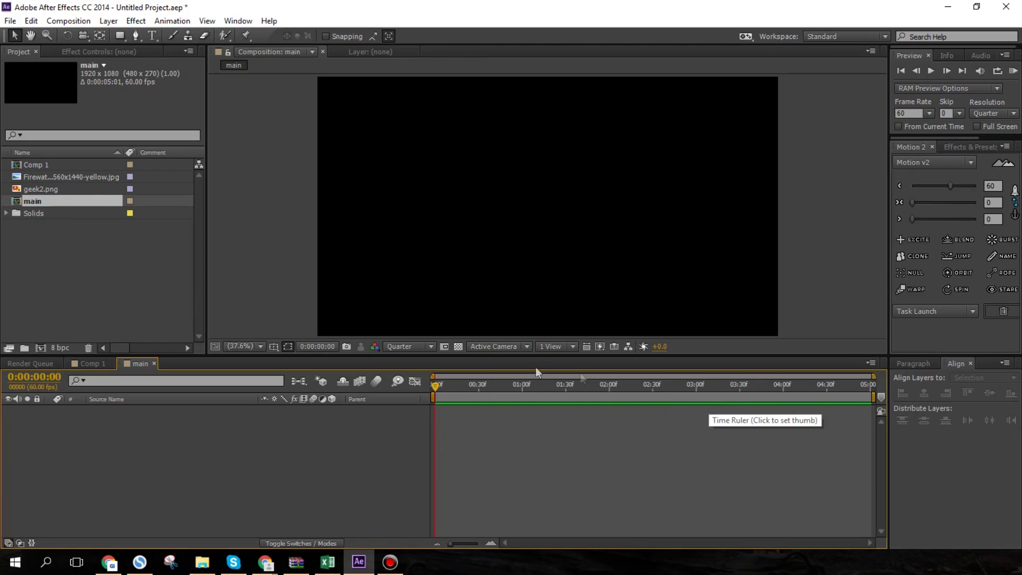
- Add the Firewatch wallpaper image to the main composition as its first layer
left_click_drag(104, 179, 197, 433)
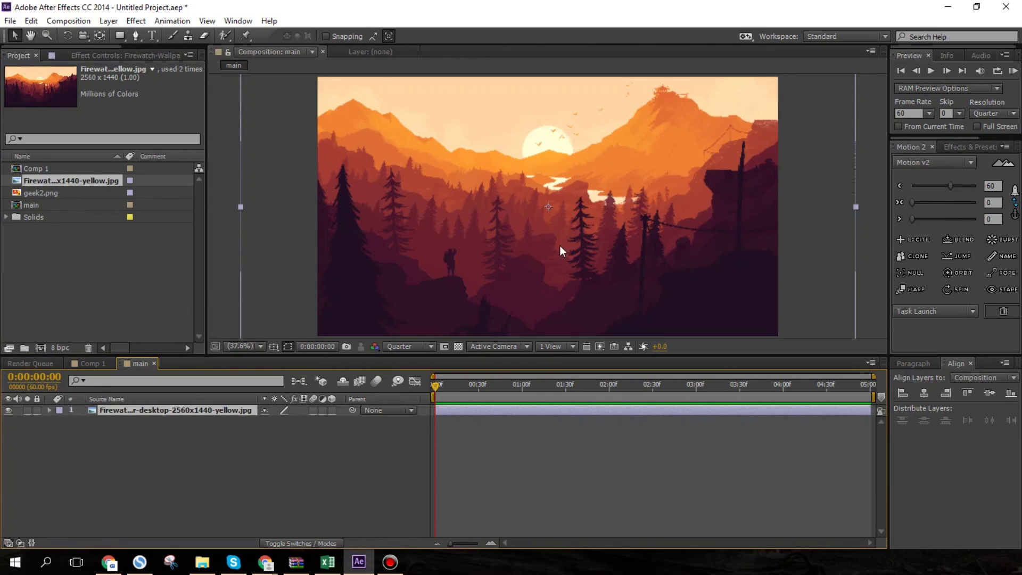
scroll(561, 245, "down", 3)
scroll(560, 245, "up", 5)
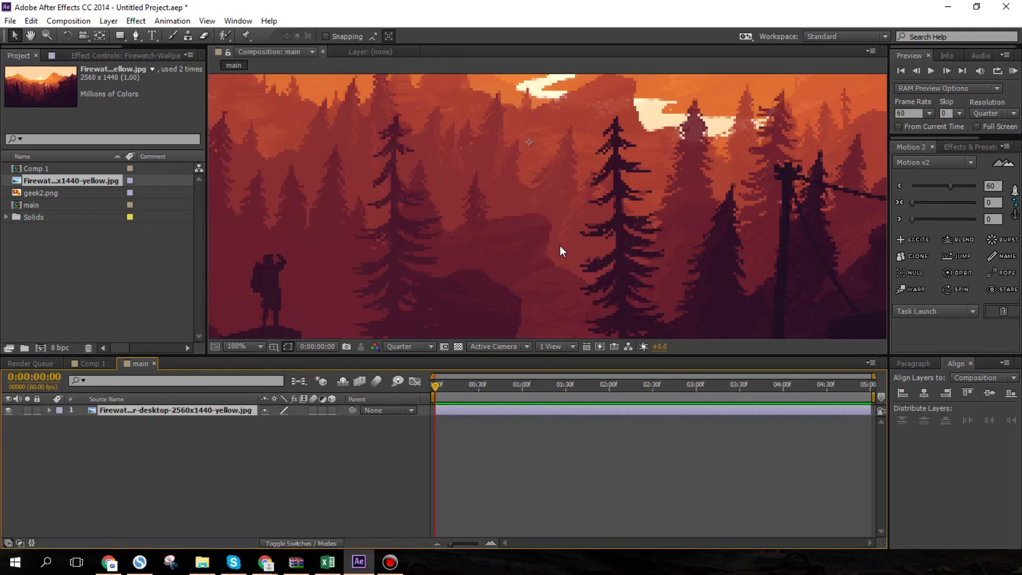
scroll(560, 245, "down", 4)
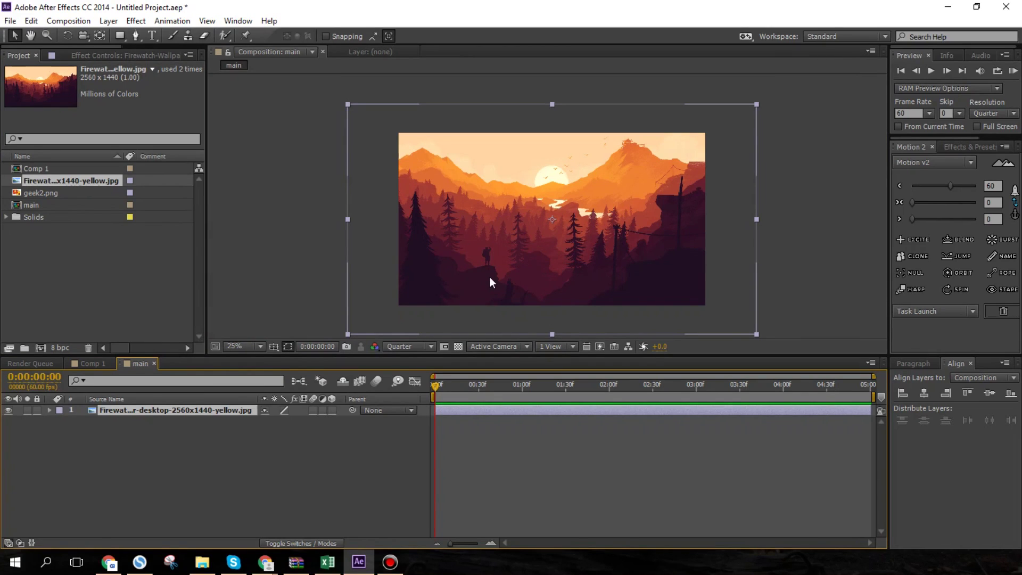
scroll(550, 260, "up", 2)
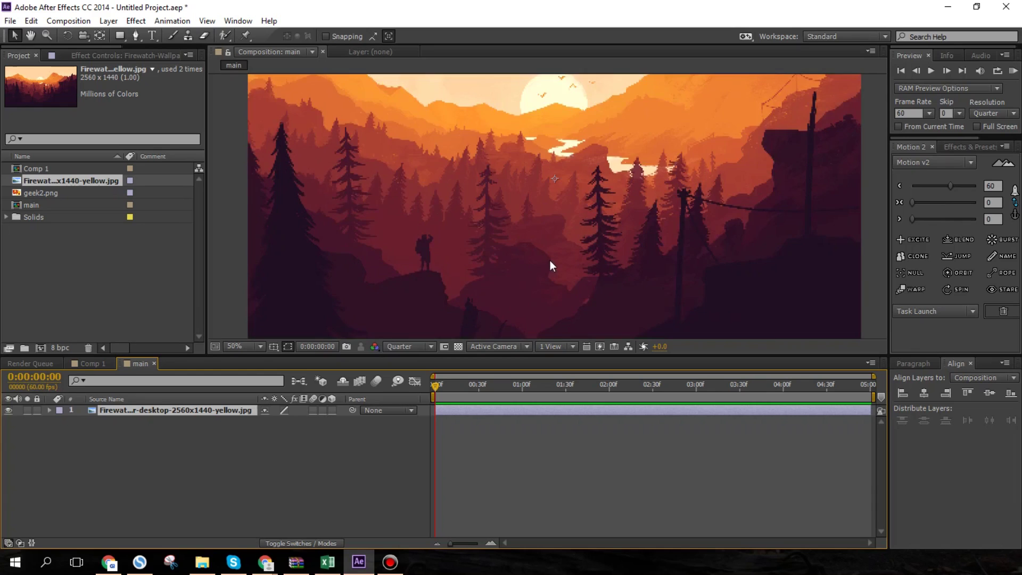
scroll(549, 260, "down", 2)
- Set the composition's preview resolution to Half
left_click(426, 346)
left_click(421, 389)
scroll(599, 270, "up", 2)
scroll(599, 270, "down", 2)
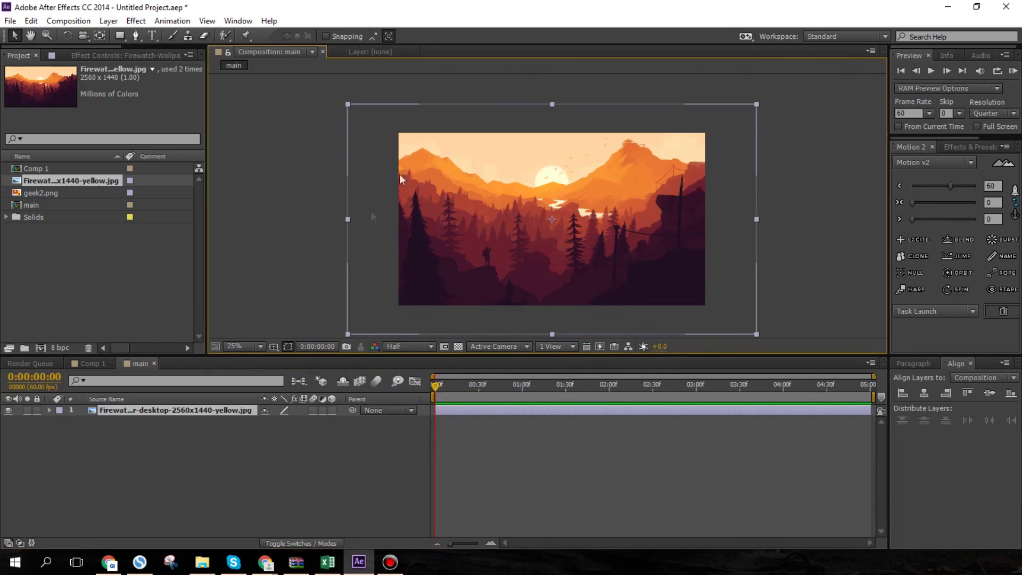
- Create a white 1920 x 1080 solid named bg above the wallpaper layer
left_click(514, 446)
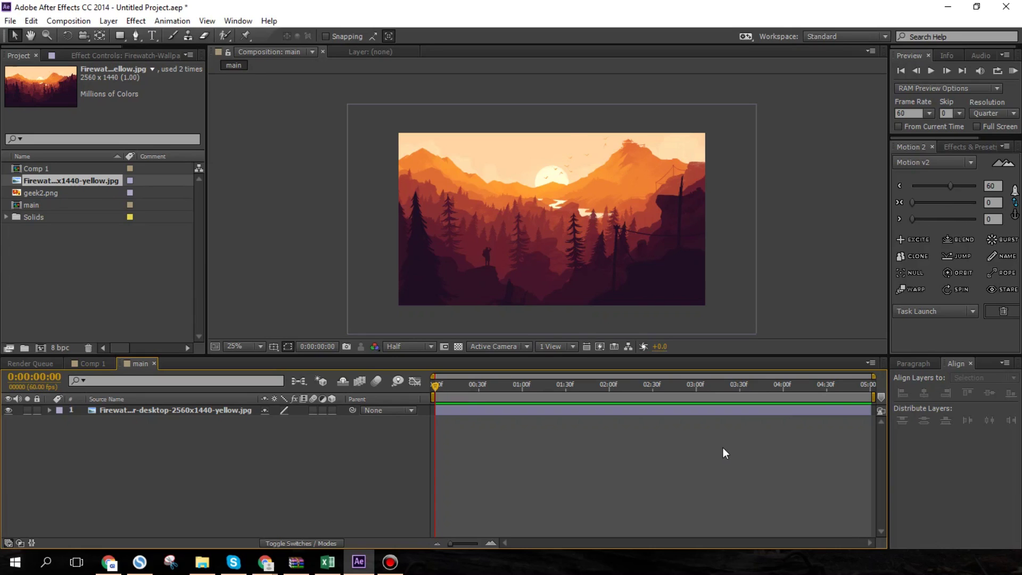
key("ctrl+y")
type("bg")
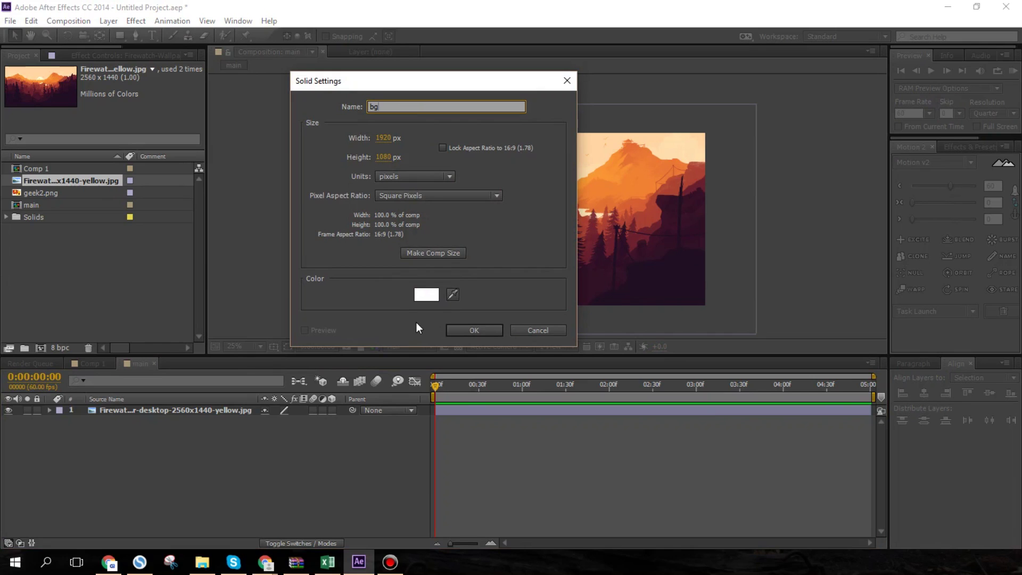
left_click(488, 336)
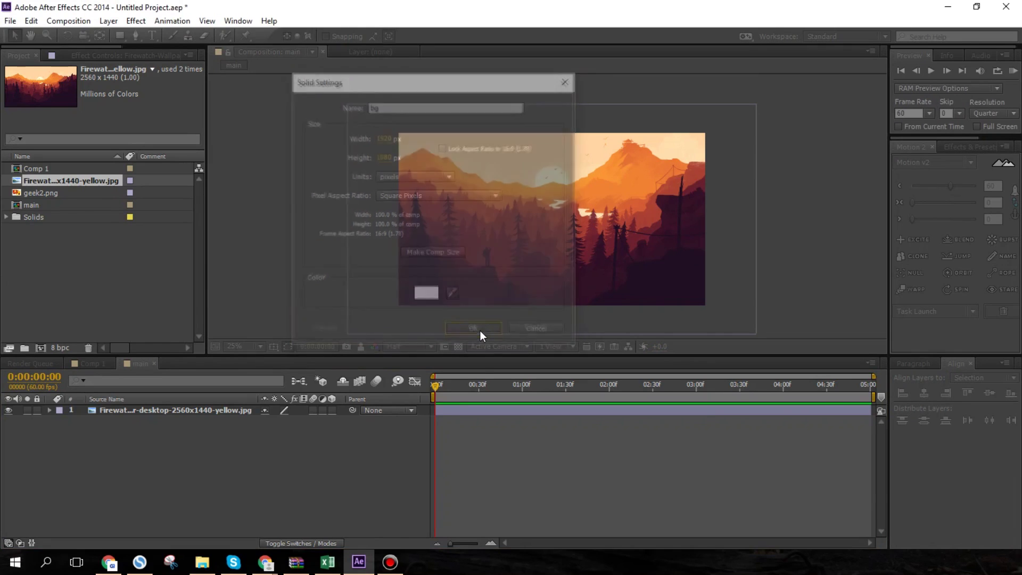
left_click(557, 463)
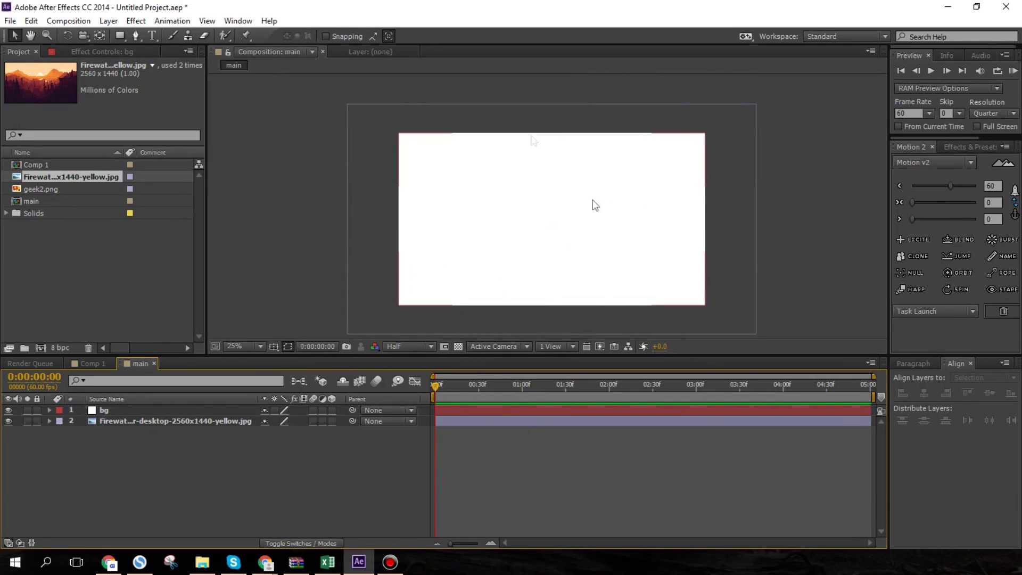
- Add geek2.png as the top layer of the main composition and scale it to 9%
left_click_drag(77, 189, 152, 407)
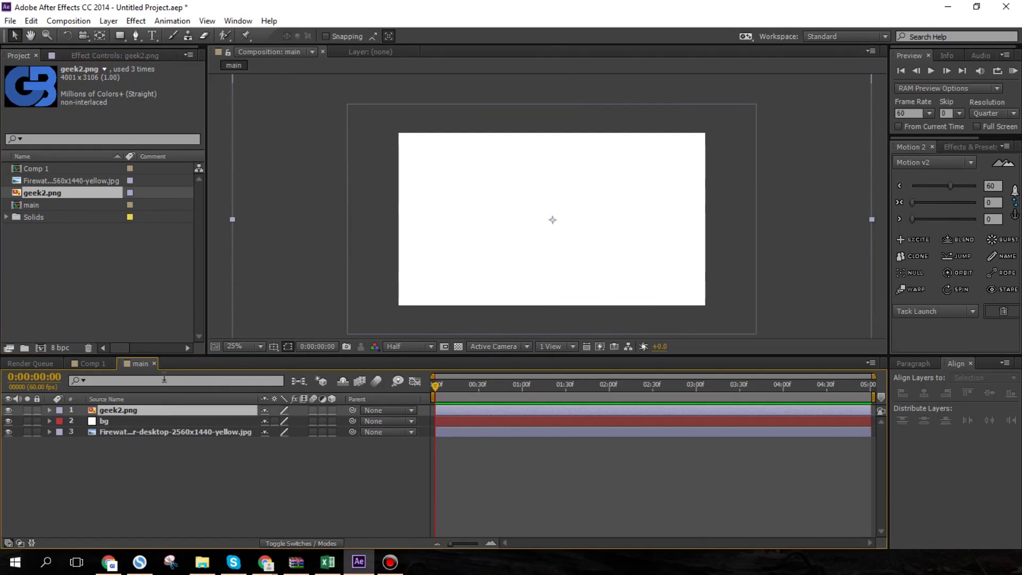
key("s")
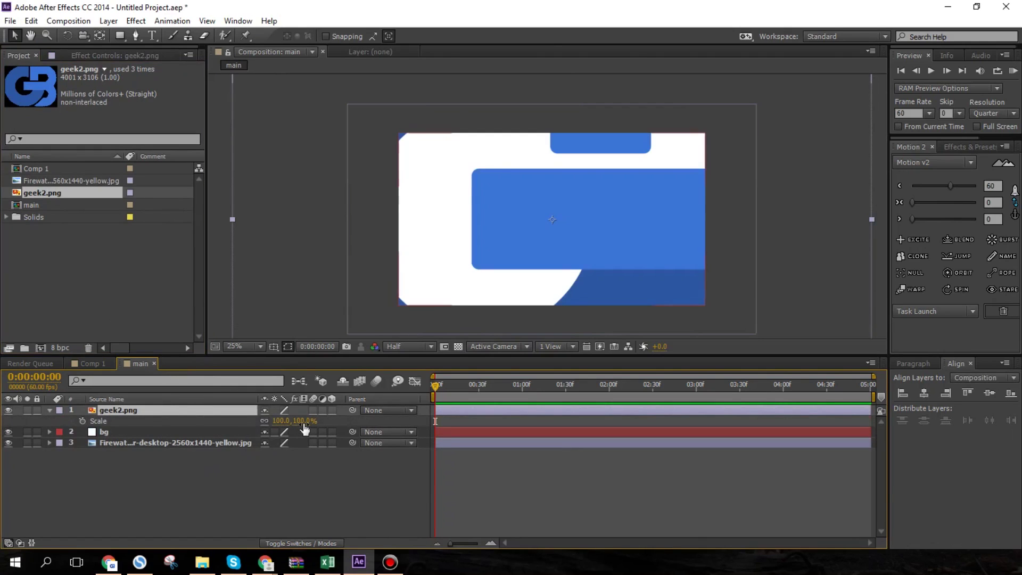
left_click_drag(280, 421, 244, 426)
left_click(426, 487)
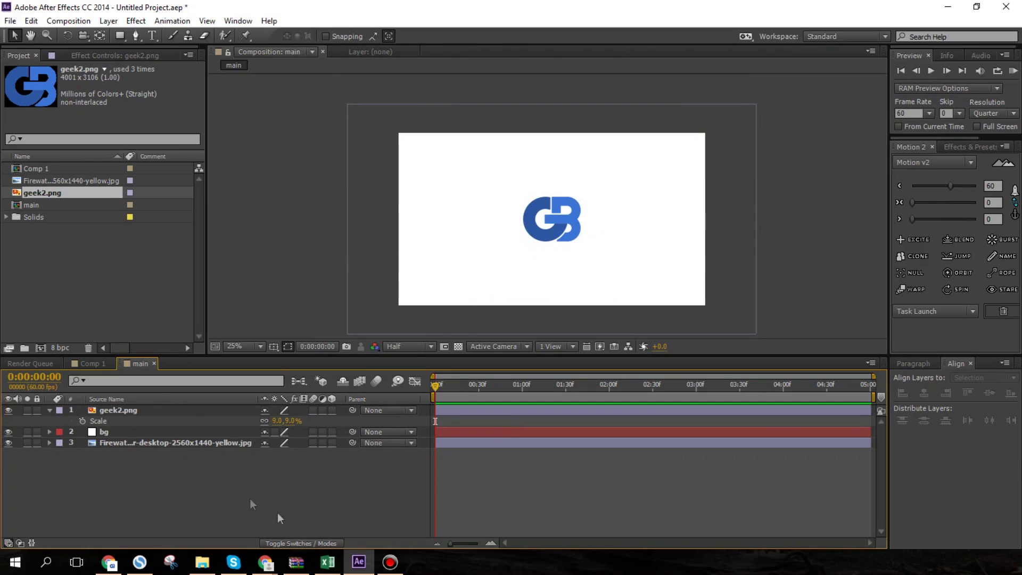
- Set the bg layer's track matte to Alpha Inverted Matte "geek2.png"
left_click(306, 543)
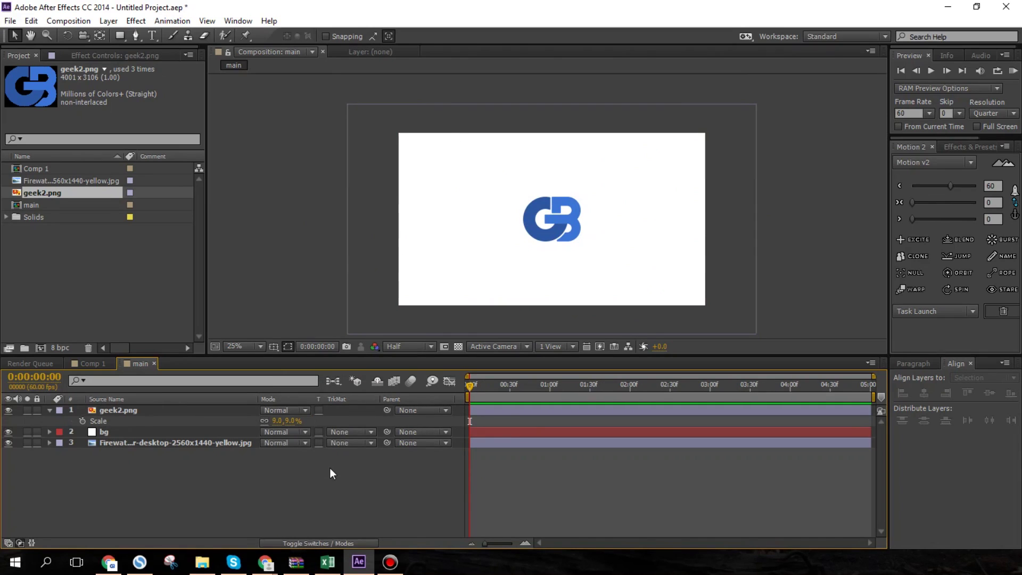
left_click(167, 430)
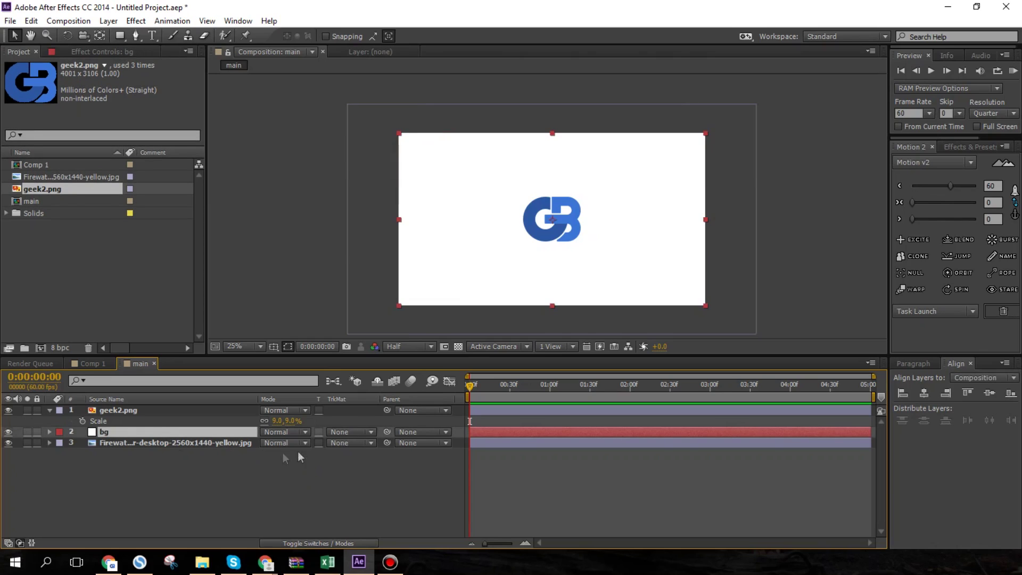
left_click(347, 432)
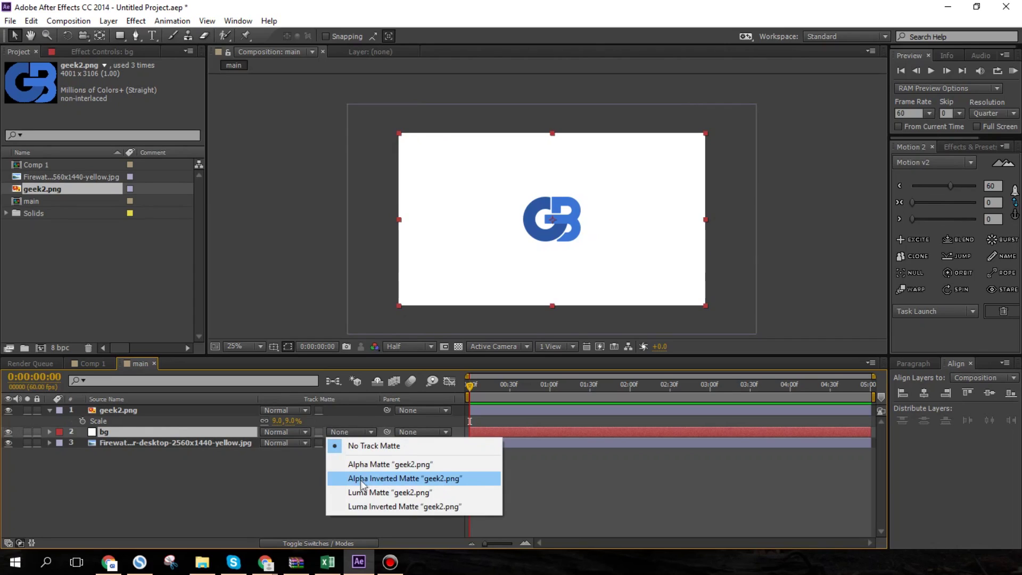
left_click(408, 482)
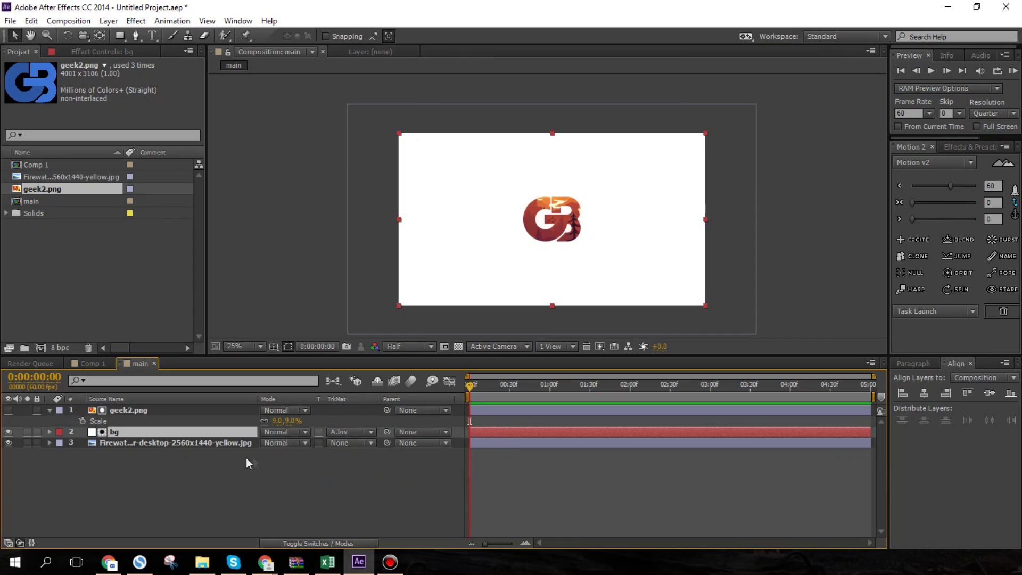
left_click(331, 478)
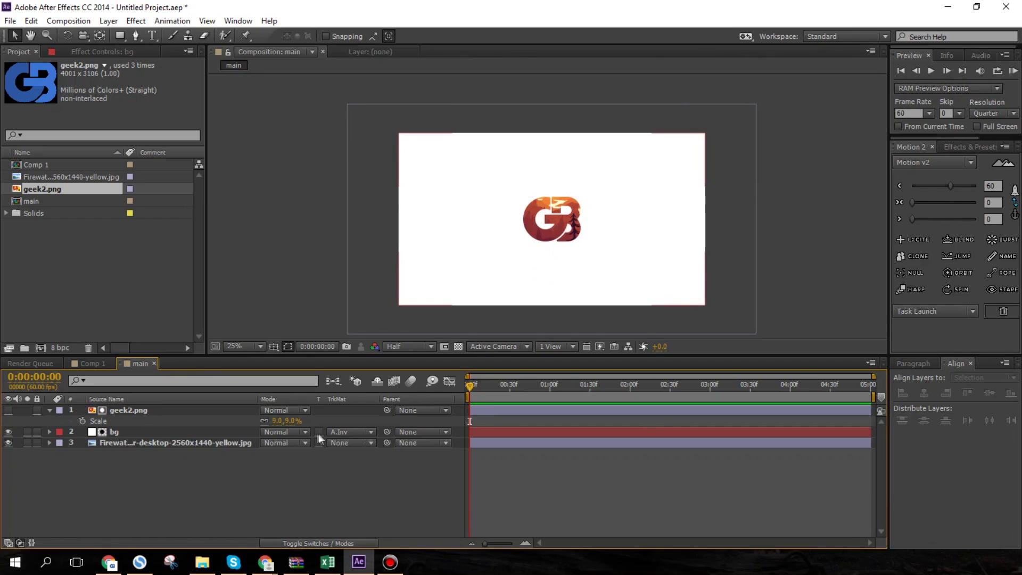
- Try enlarging the geek2.png matte layer to 42% scale, and undo the change
mouse_move(292, 420)
left_mouse_down()
mouse_move(343, 422)
mouse_move(283, 423)
mouse_move(310, 424)
left_mouse_up()
left_click(308, 414)
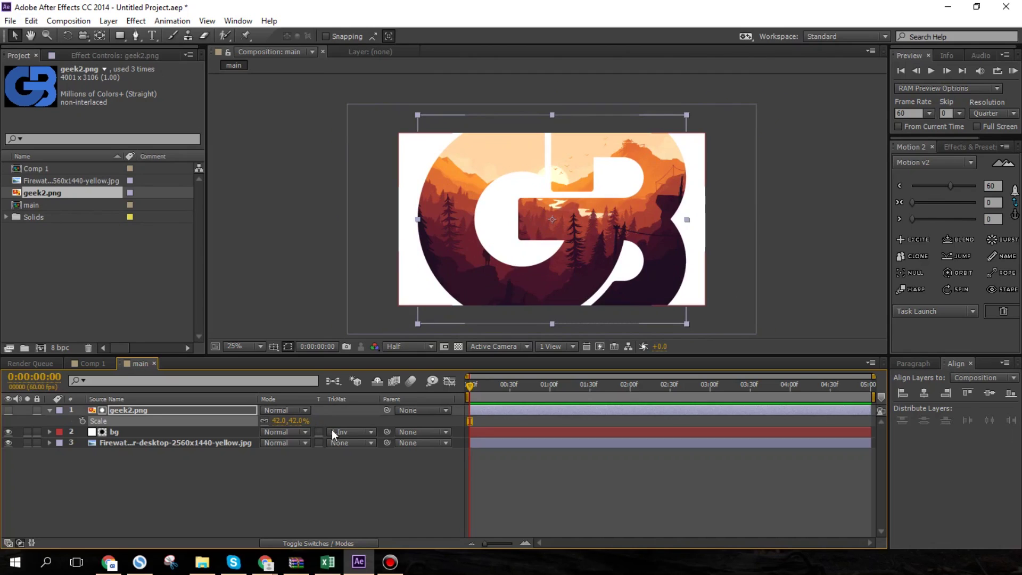
key("ctrl+z")
- Create a null object named logo control and parent the geek2.png layer to it
right_click(197, 488)
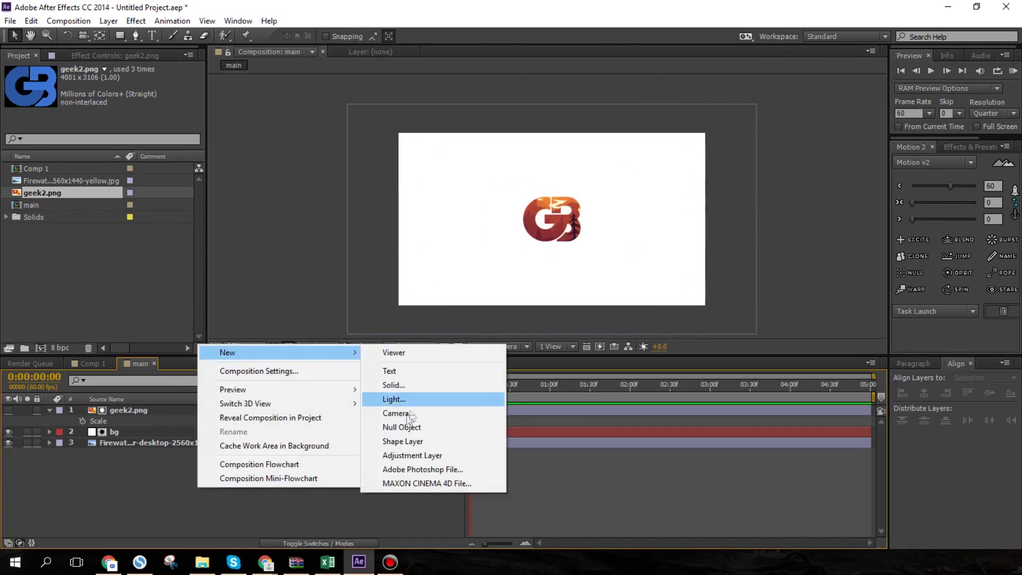
left_click(401, 427)
key("Return")
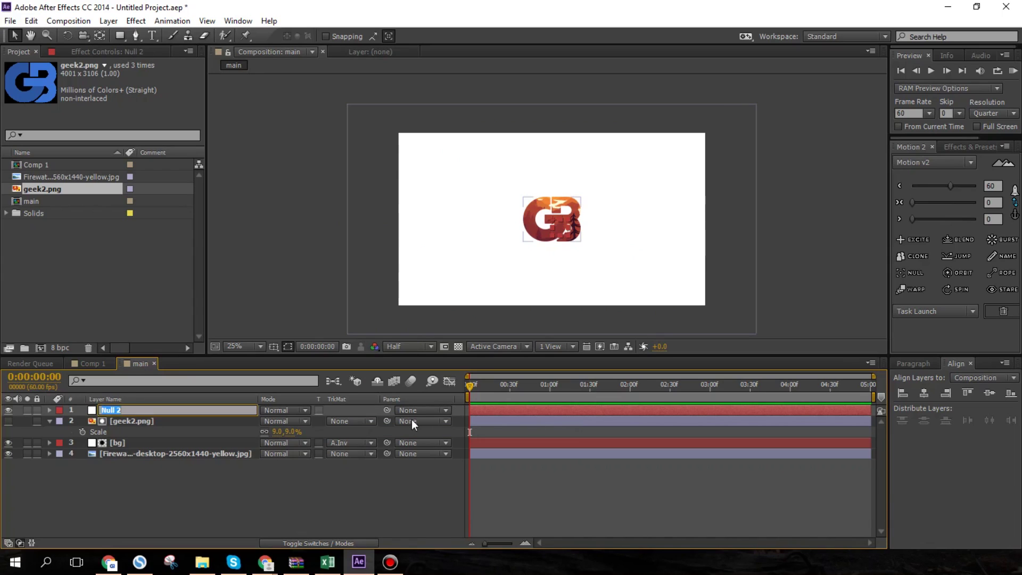
type("logo control")
key("Return")
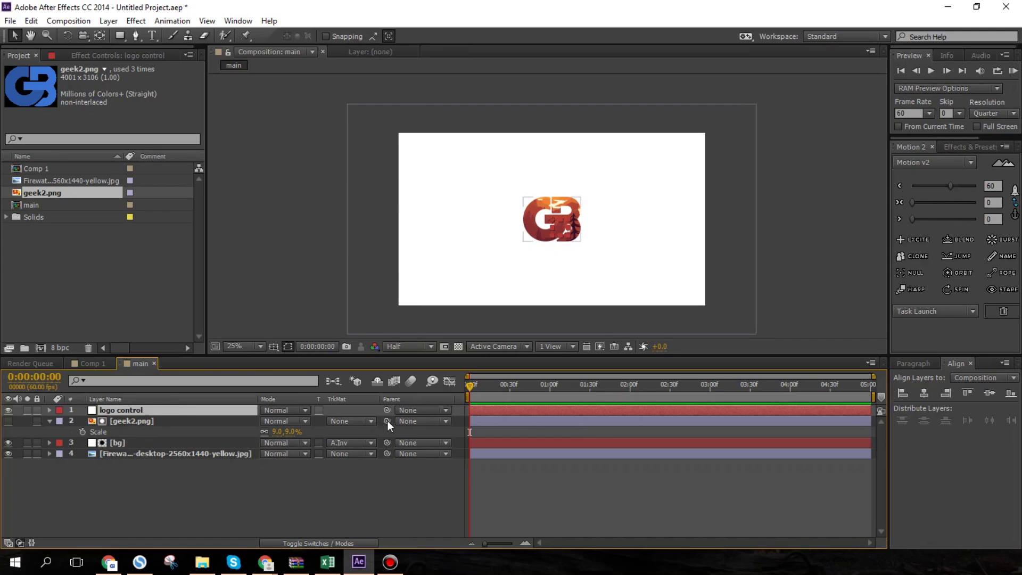
left_click(152, 422)
left_click_drag(387, 421, 168, 412)
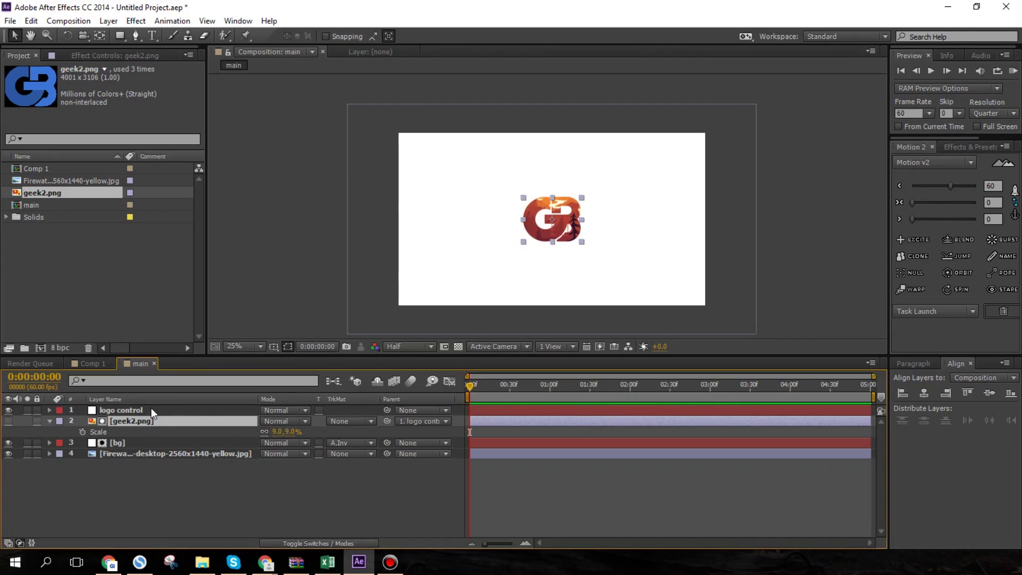
- Test the parenting by scaling the logo control null up to 588%, and undo the change
left_click(151, 408)
key("s")
left_click_drag(299, 421, 603, 413)
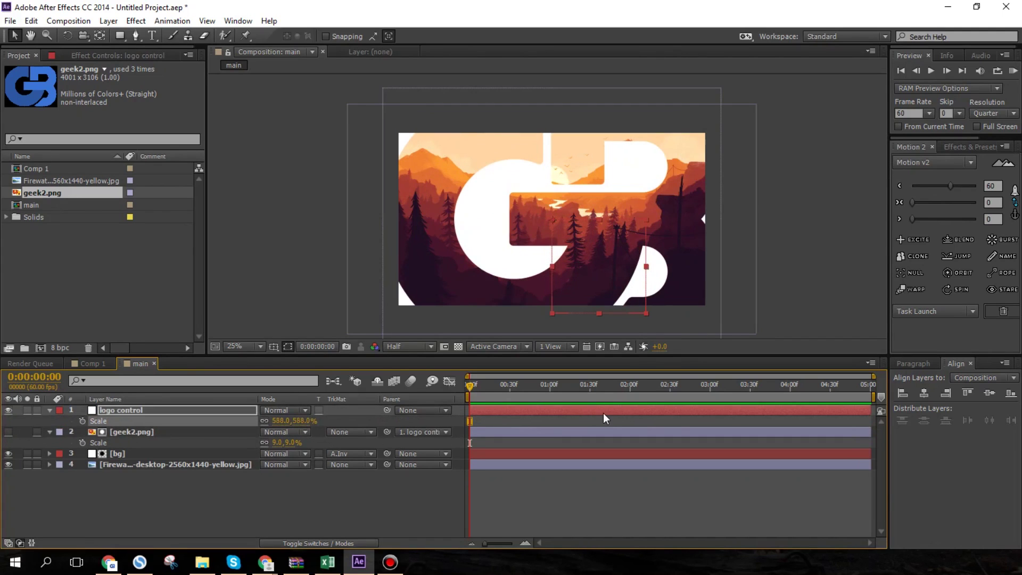
key("ctrl+z")
left_click(547, 486)
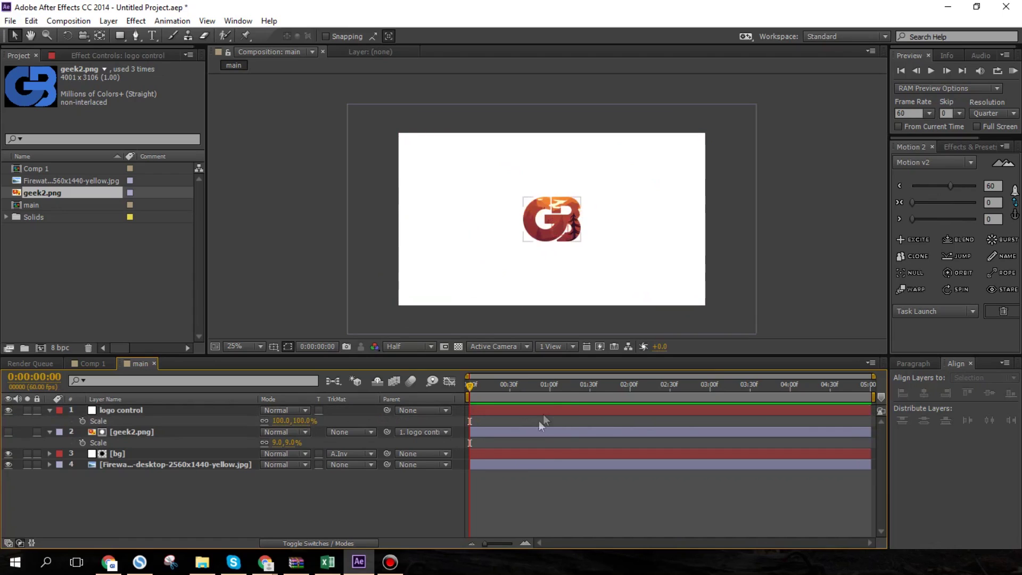
- Add a Scale keyframe of 100% to the logo control null at 0:00:02:59
left_click_drag(602, 395, 709, 387)
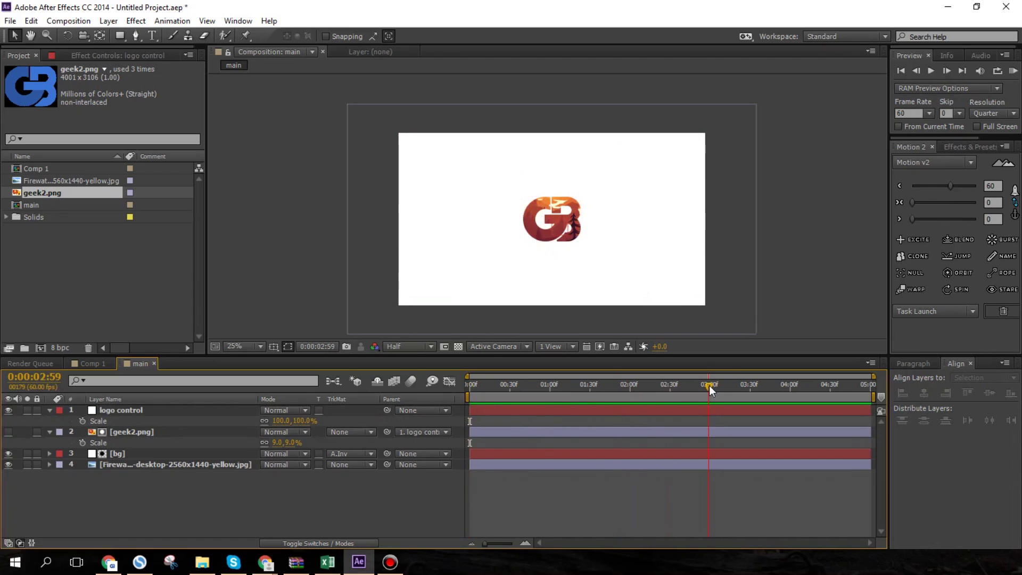
left_click(82, 421)
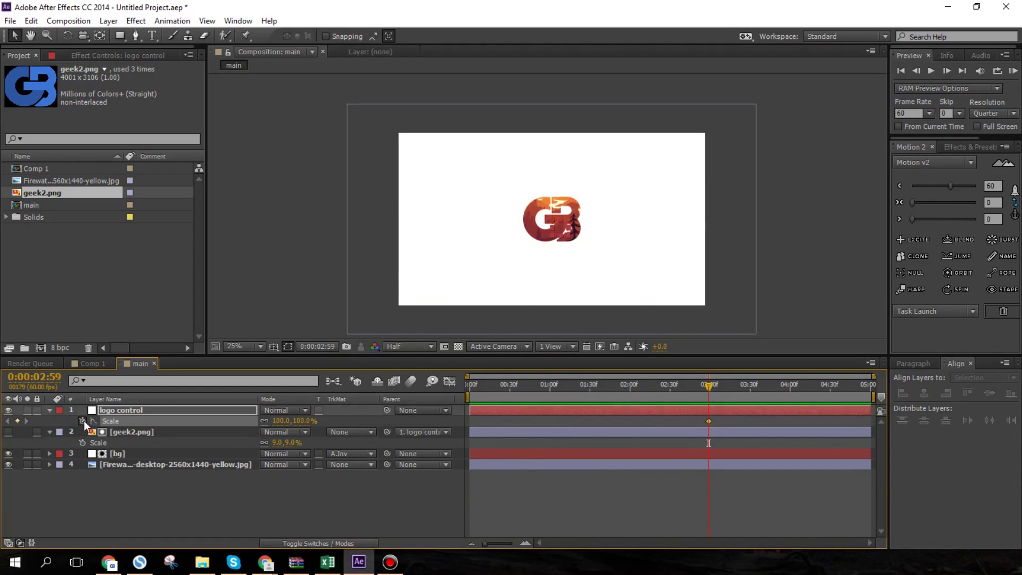
- Add a Scale keyframe of about 2267% to the logo control null at 0:00:00:59 so the wallpaper fills the frame
left_click_drag(705, 392, 549, 399)
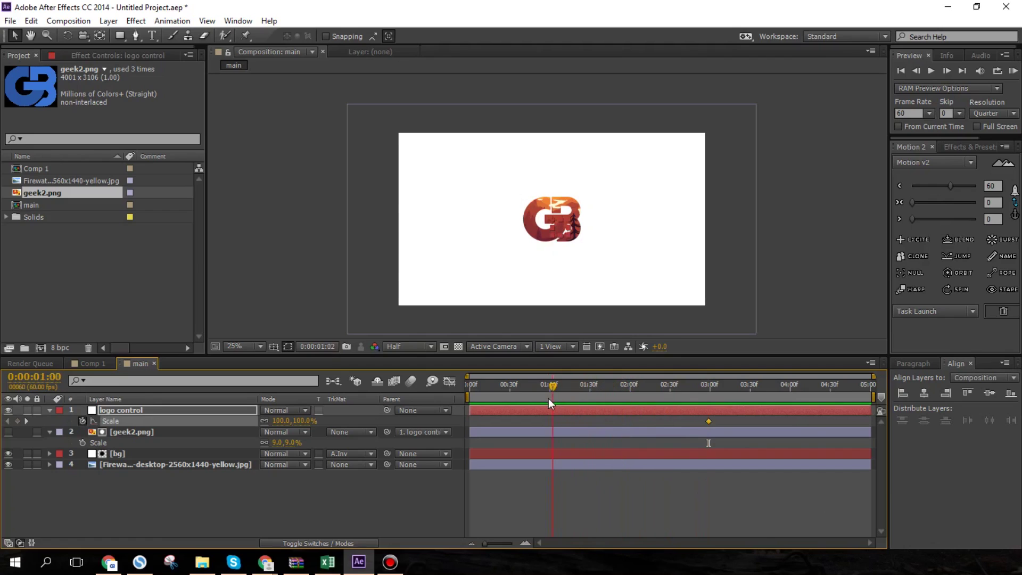
left_click_drag(298, 421, 369, 420)
left_click_drag(435, 421, 687, 463)
left_click(575, 501)
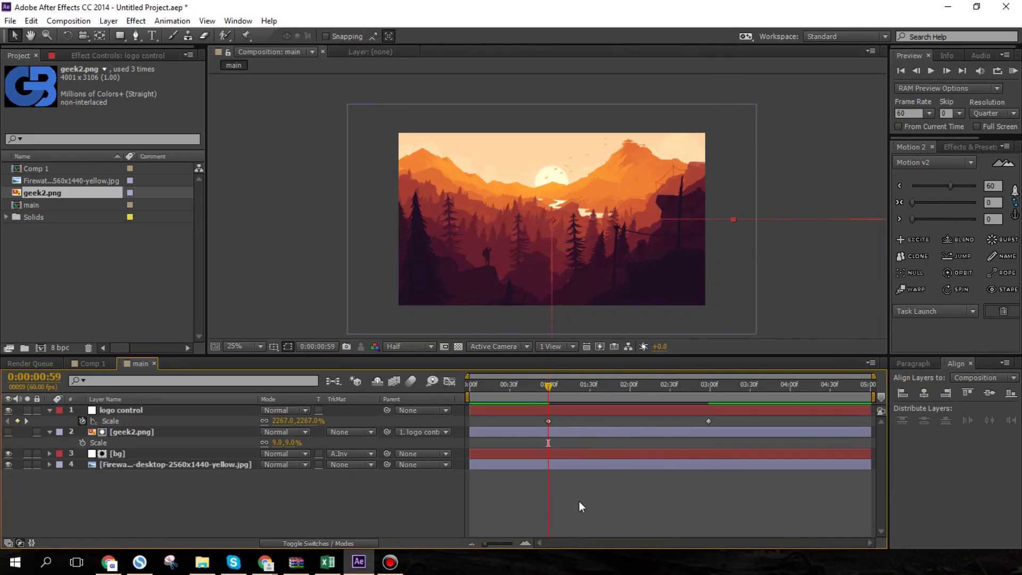
- Try a smaller 1568% starting scale and keyframe the logo control null's position to 764, 544 at 0:00:00:59, and undo the position changes
left_click_drag(313, 421, 175, 427)
mouse_move(298, 422)
left_mouse_down()
mouse_move(391, 421)
mouse_move(287, 421)
left_mouse_up()
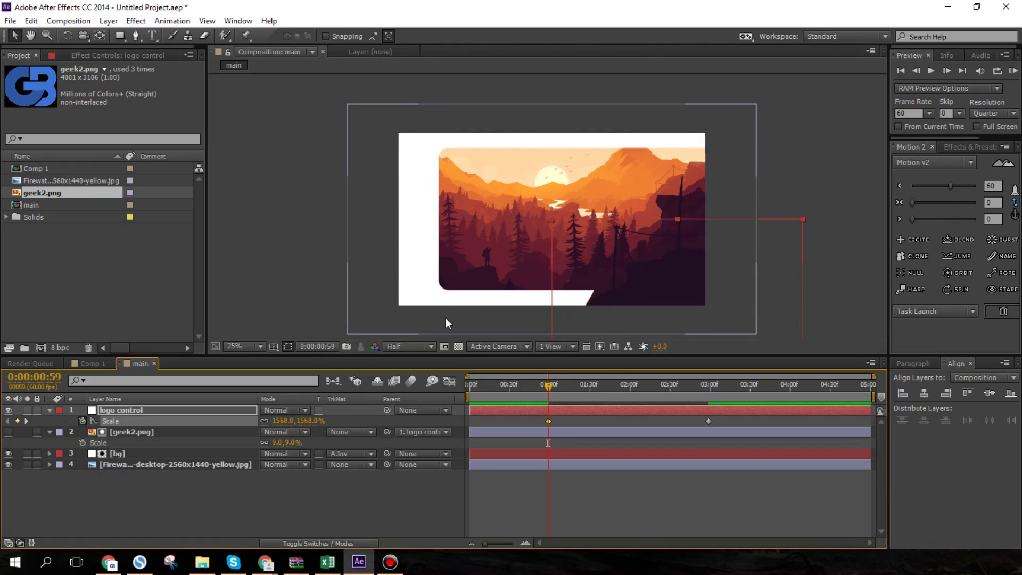
left_click(209, 411)
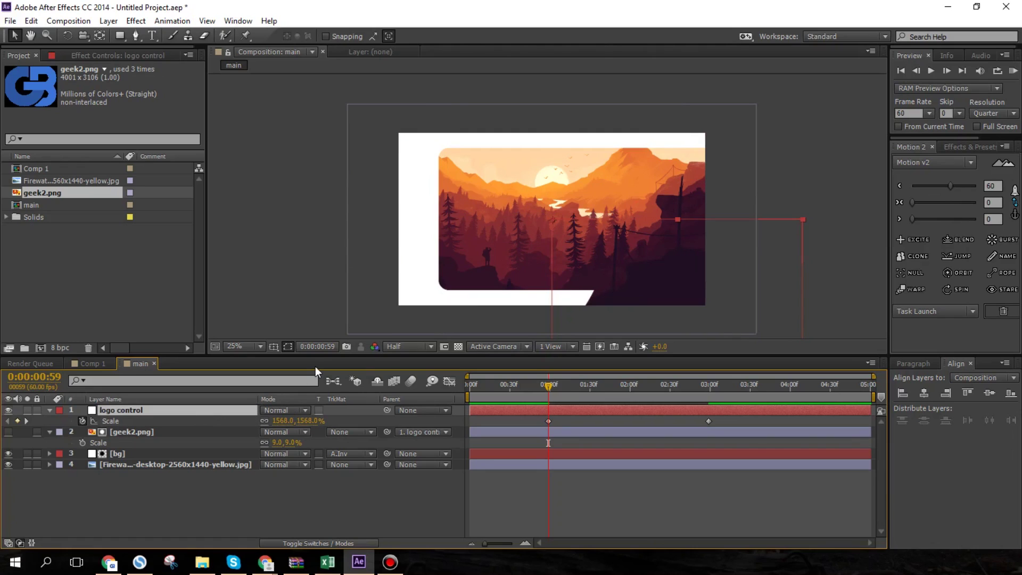
key("shift+p")
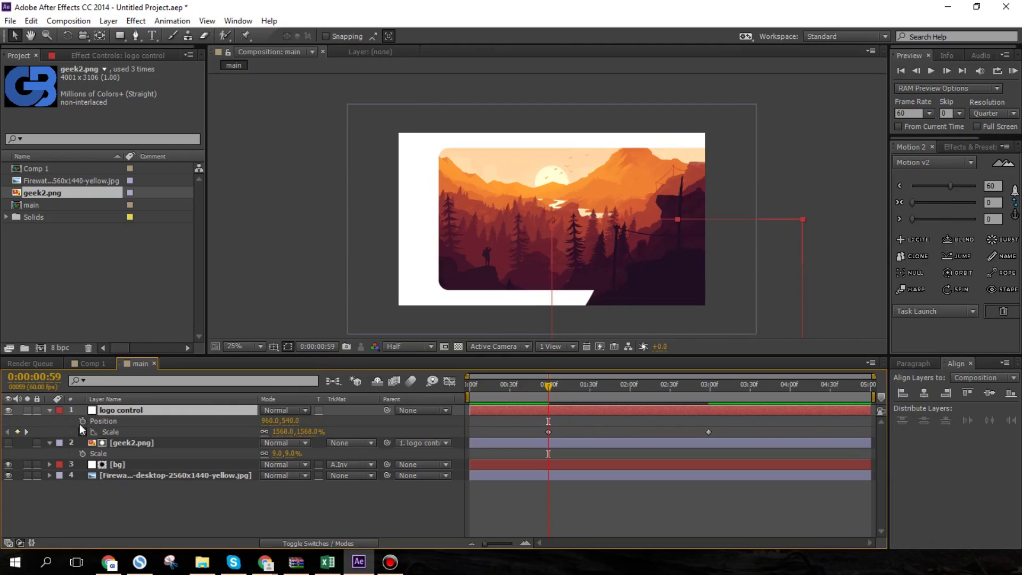
left_click(708, 397)
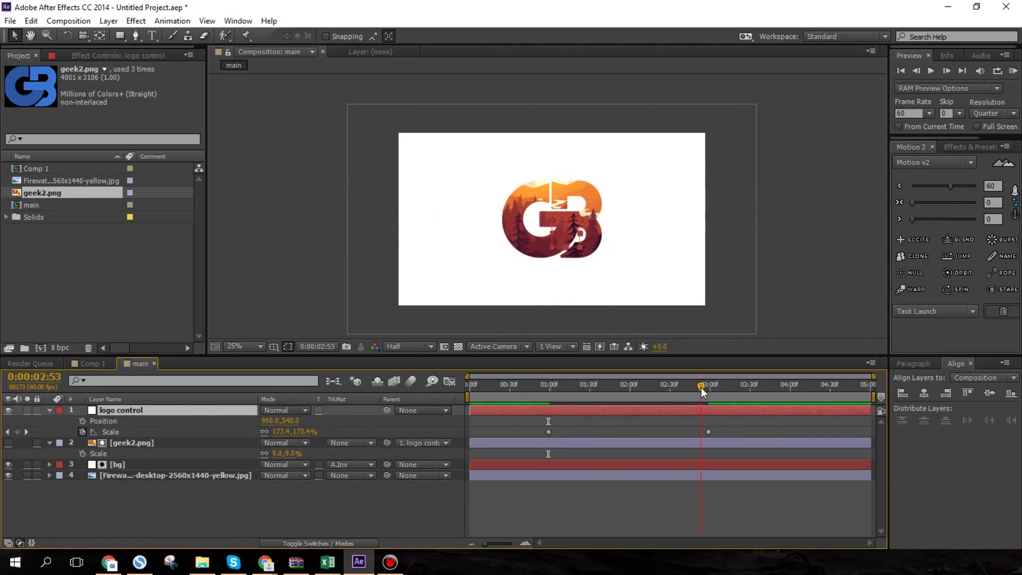
left_click(82, 421)
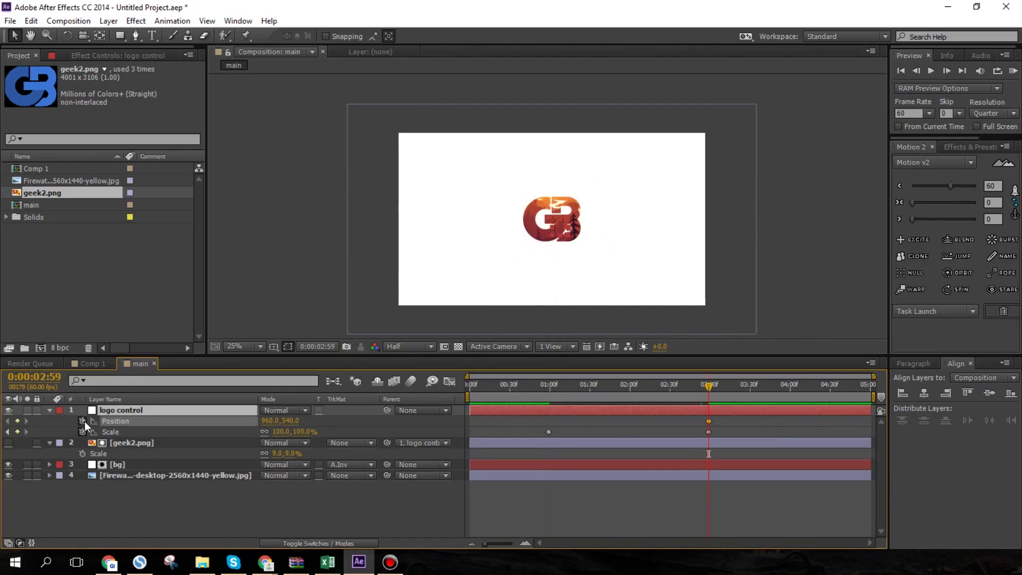
key("j")
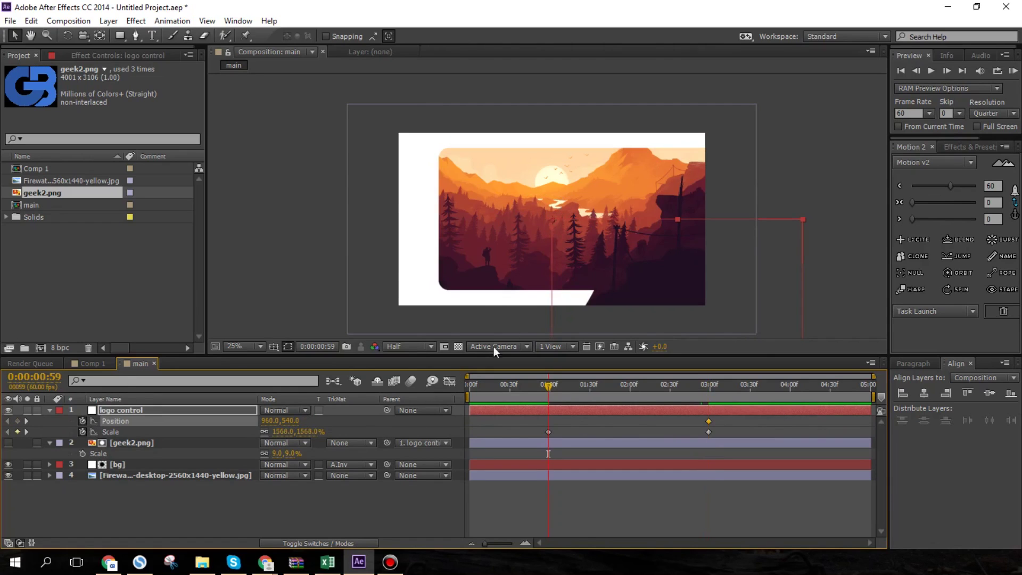
left_click_drag(551, 285, 462, 222)
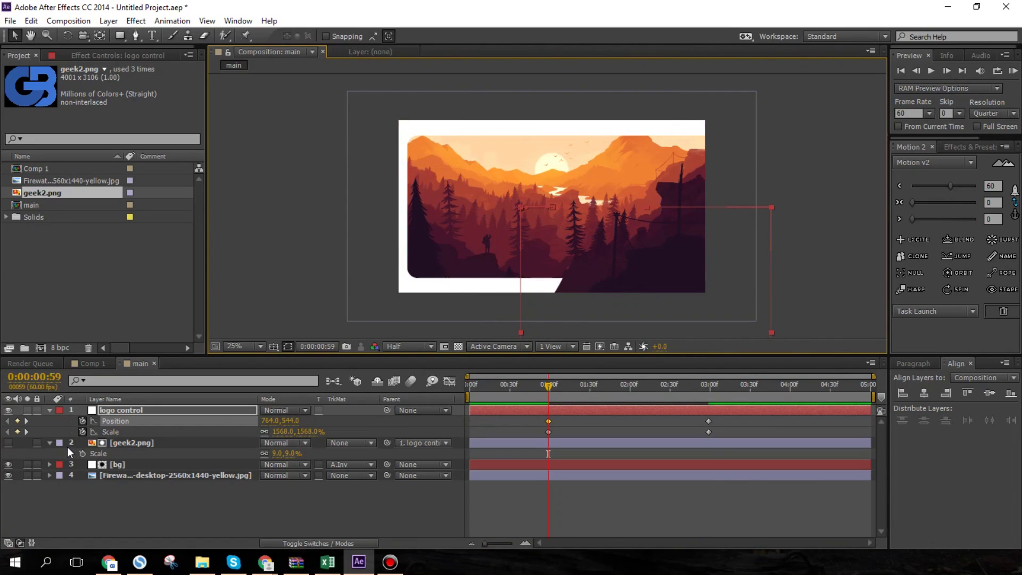
key("ctrl+z")
key("ctrl+z")
key("ctrl+z")
key("ctrl+z")
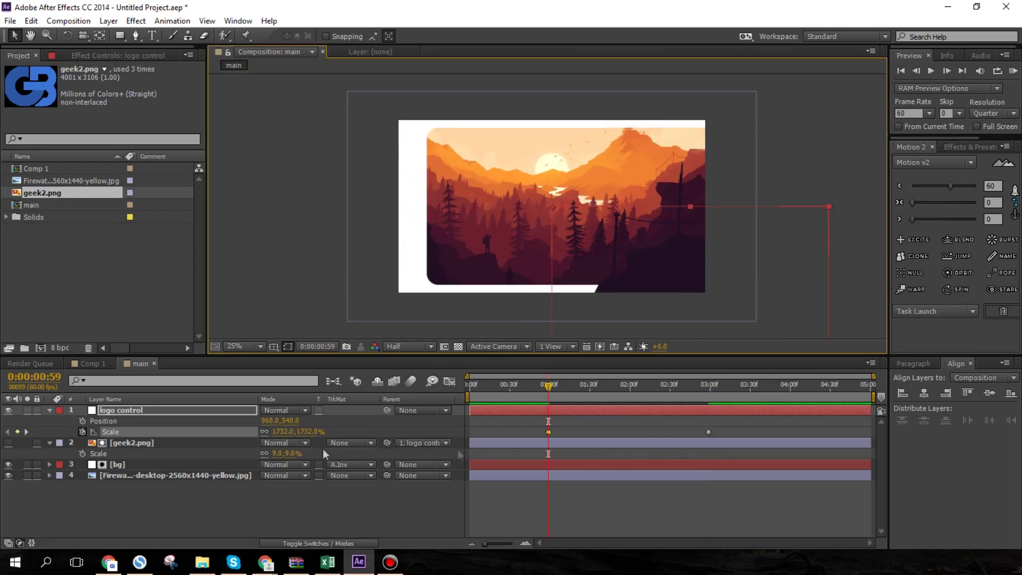
- Set the logo control null's scale to 2313% at 0:00:00:59 and scrub through the shrinking animation
left_click_drag(301, 431, 680, 439)
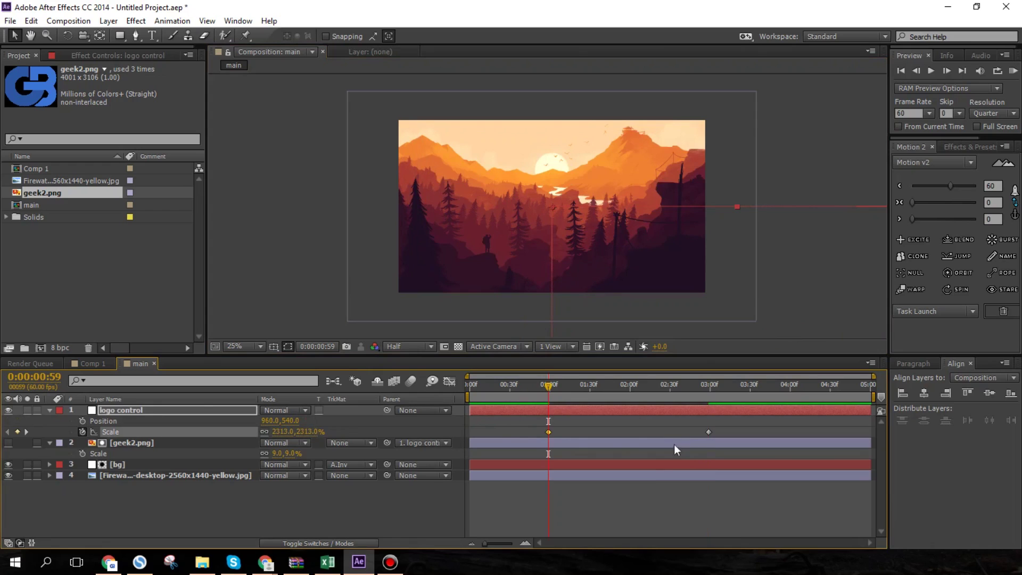
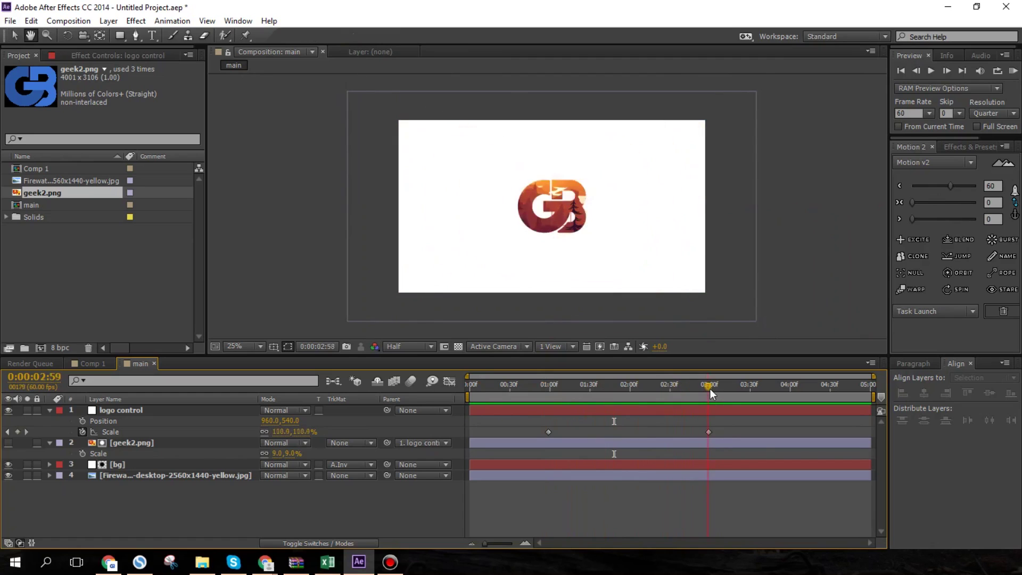
key("v")
left_click(593, 445)
left_click_drag(555, 397, 705, 397)
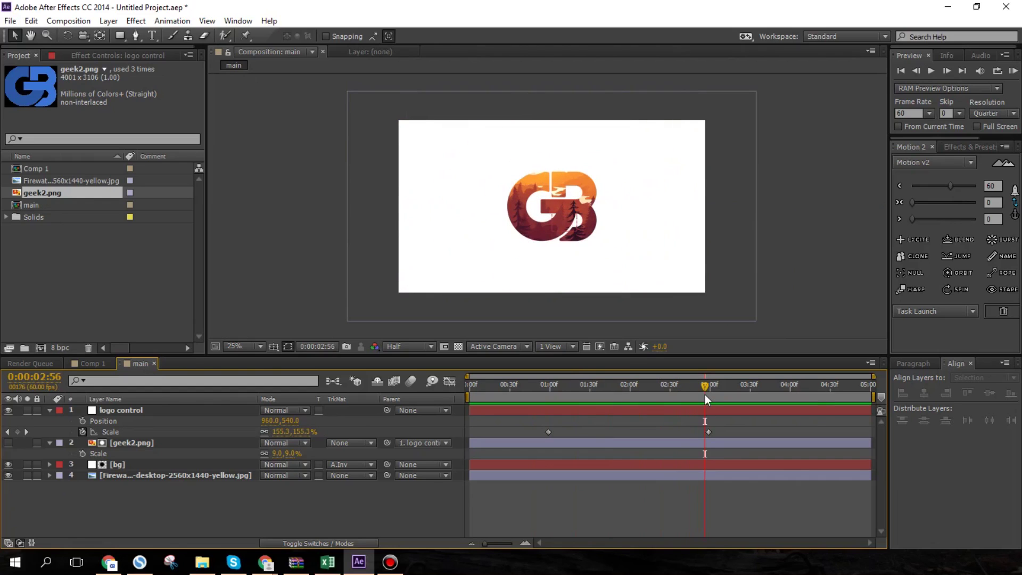
left_click(638, 384)
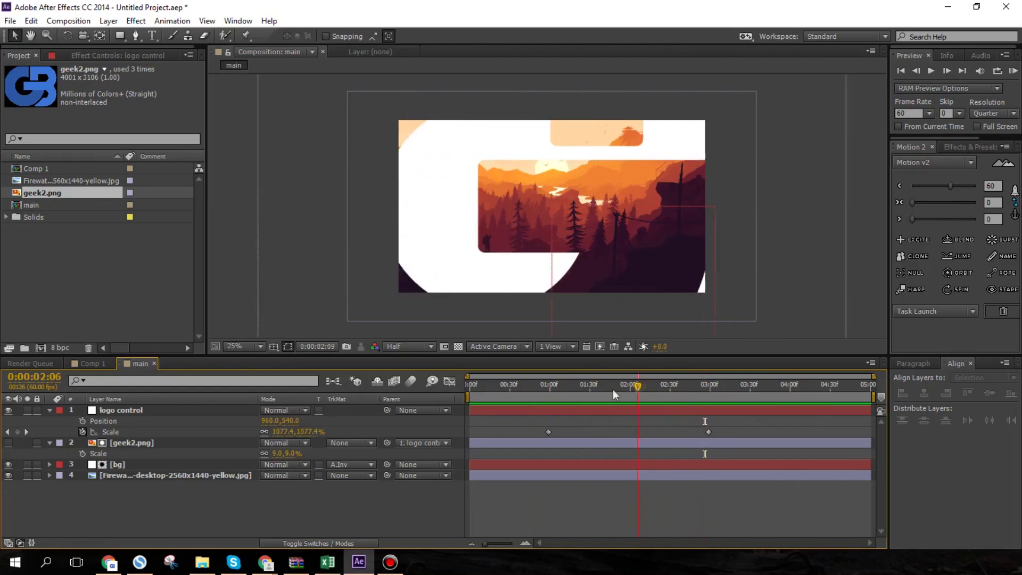
- Apply Easy Ease to both logo control Scale keyframes and lengthen their speed-graph handles to form a sharp mid-animation peak
left_click_drag(521, 422, 777, 444)
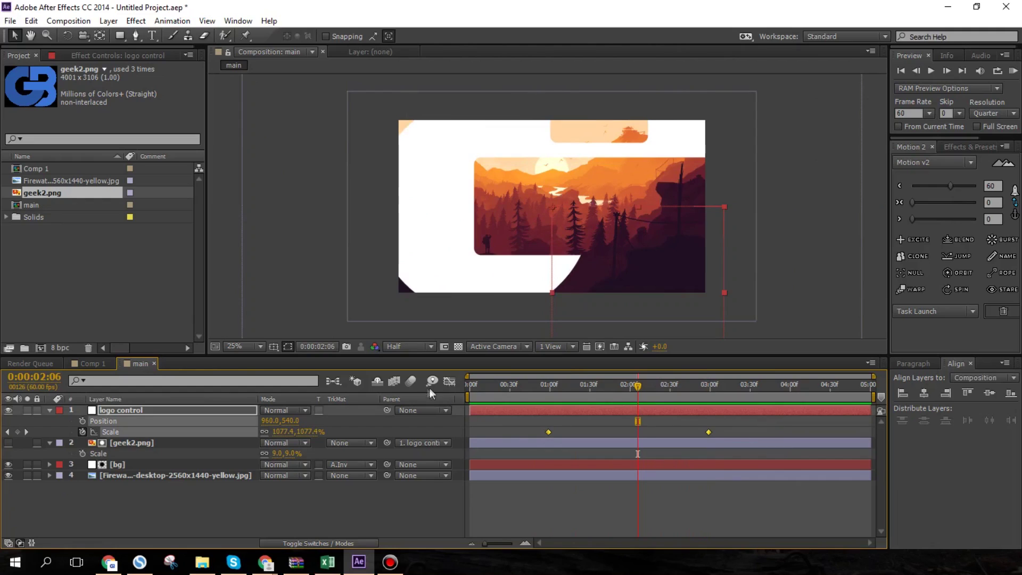
key("F9")
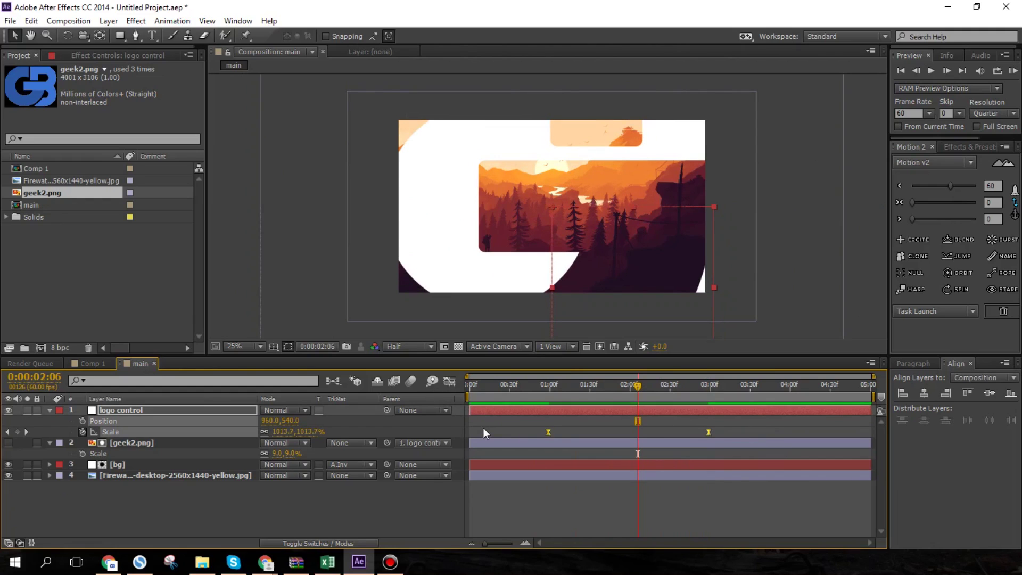
left_click(449, 385)
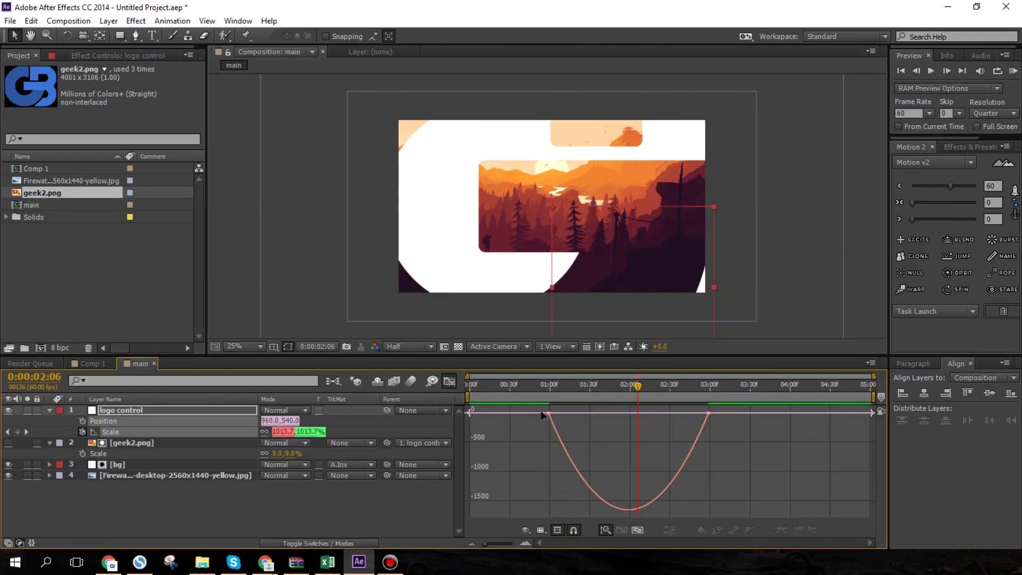
left_click_drag(578, 418, 628, 414)
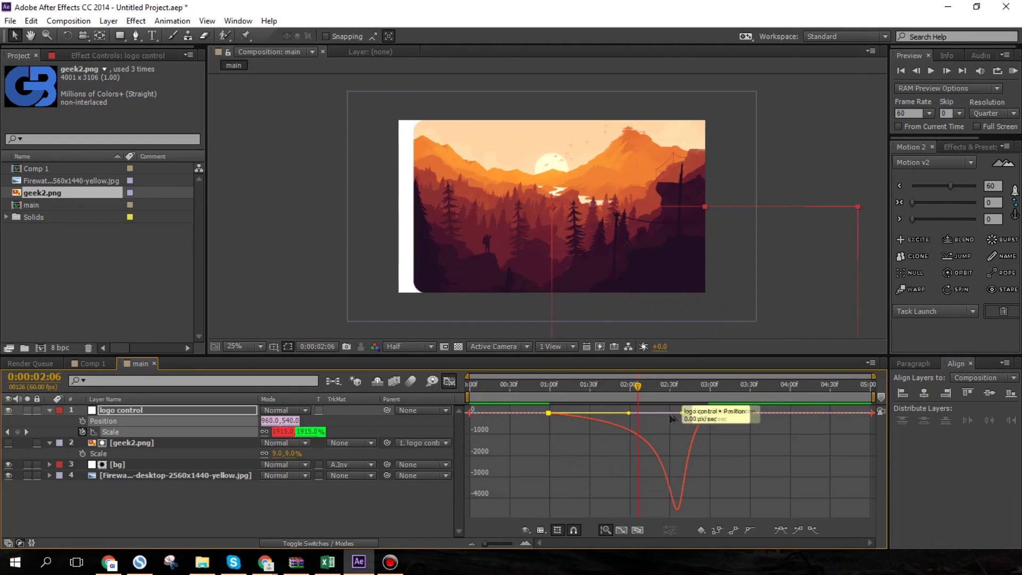
left_click_drag(681, 413, 635, 415)
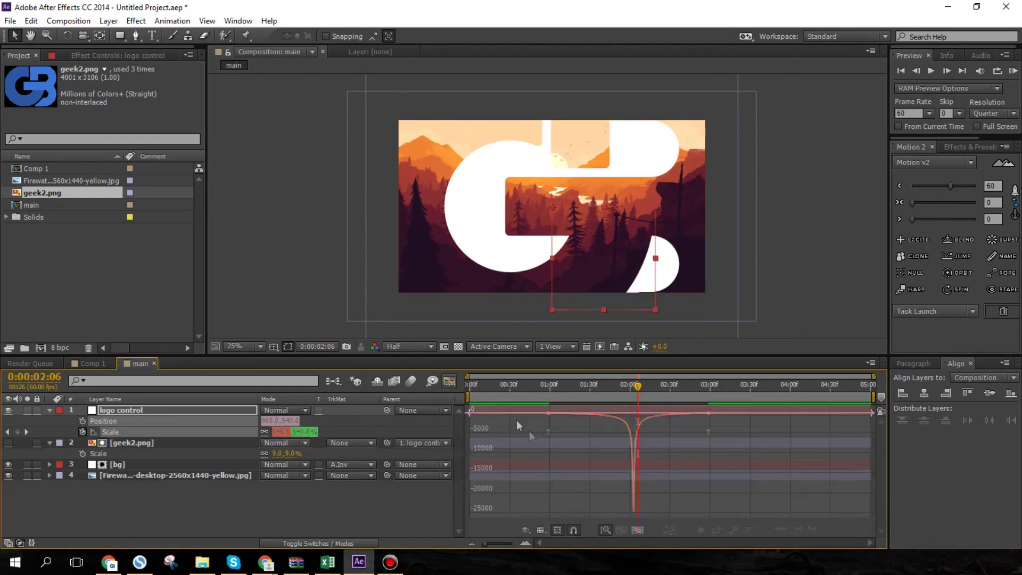
key("shift+F3")
- Set the composition preview resolution to Quarter and play the eased scale animation from 0:00:00:59
left_click(545, 391)
key("space")
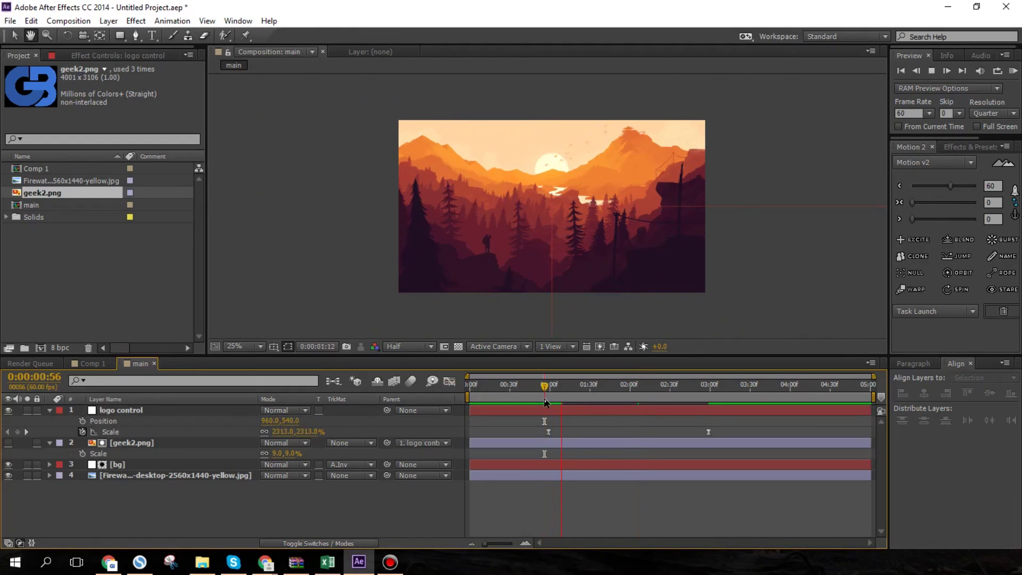
left_click(407, 347)
left_click(418, 422)
left_click(548, 391)
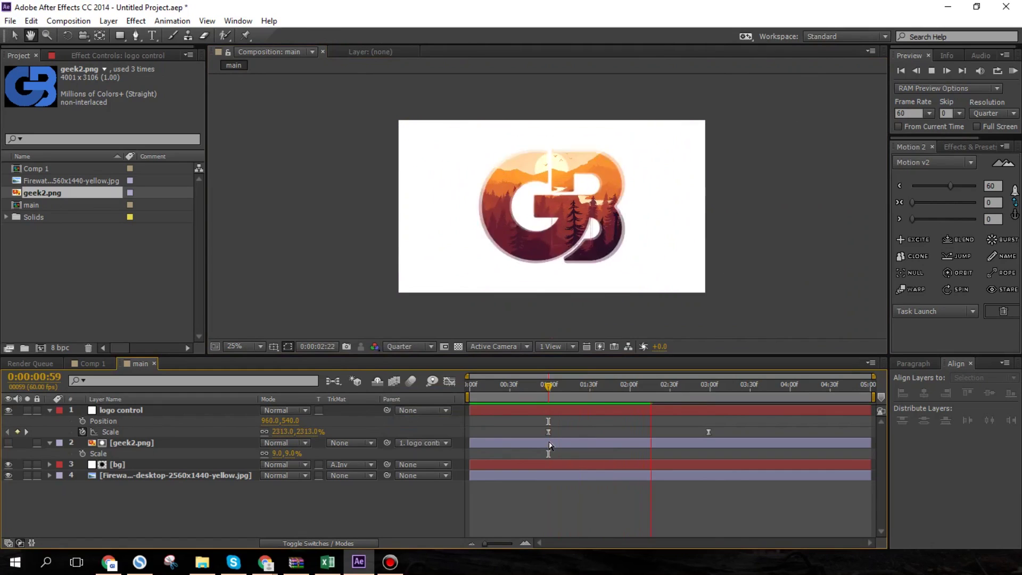
left_click(557, 407)
- Move the logo control null's ending Scale keyframe just past 0:00:02:30 and fine-tune the easing in its speed graph
left_click(554, 385)
left_click_drag(709, 433, 512, 431)
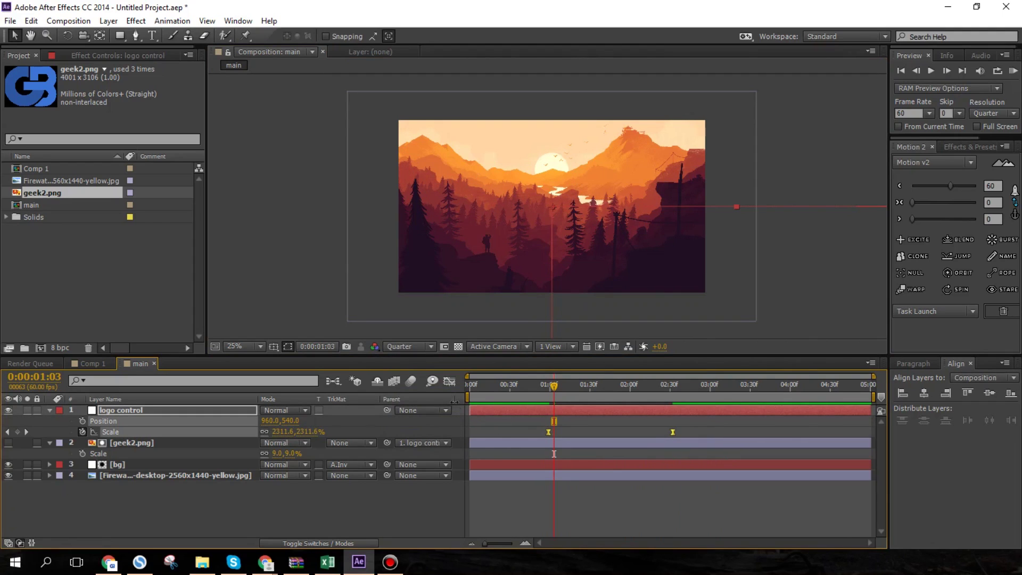
left_click(450, 381)
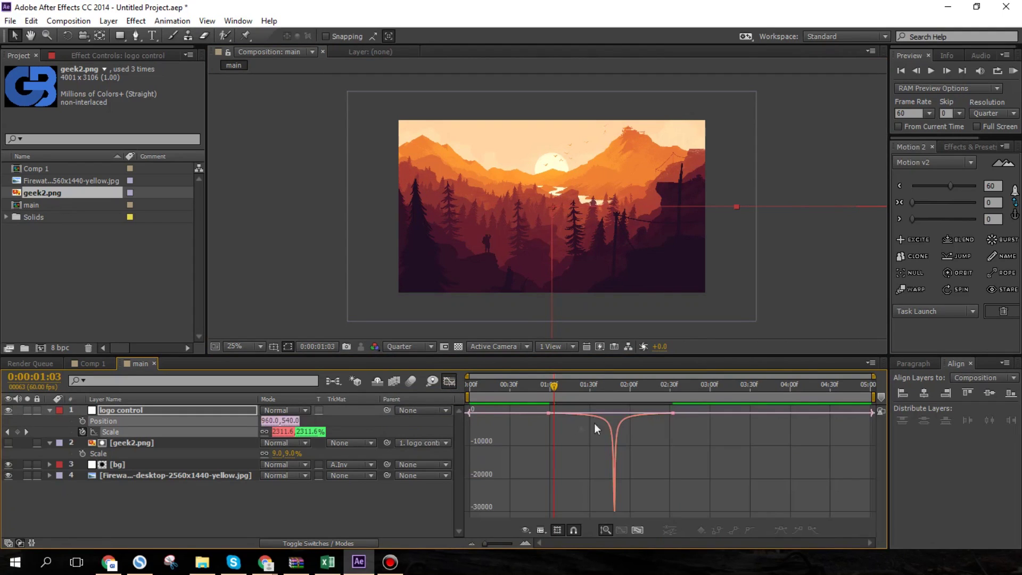
left_click(672, 414)
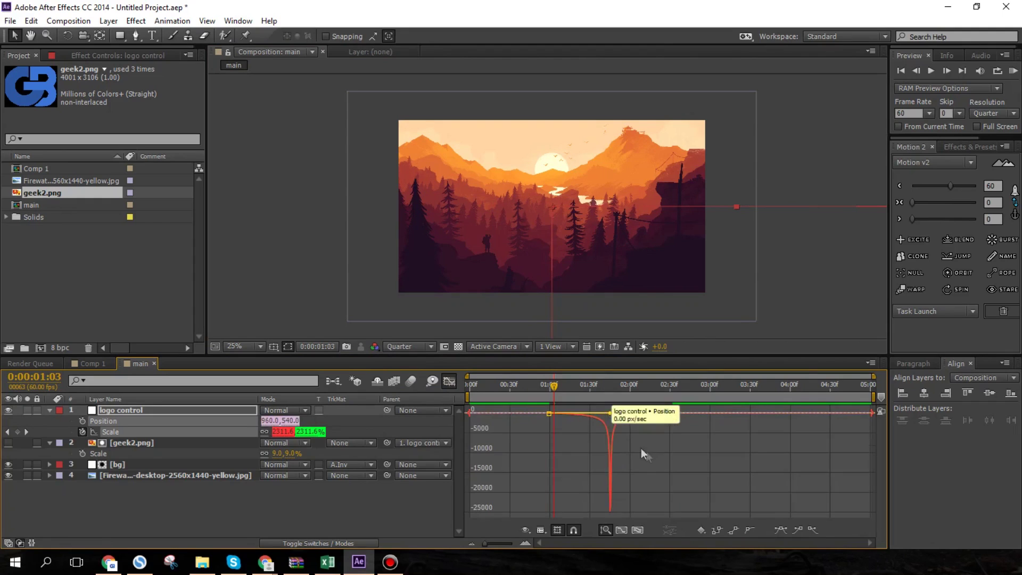
left_click_drag(641, 449, 549, 407)
left_click(450, 382)
- Preview the shortened scale animation from just before the first Scale keyframe
left_click(546, 386)
key("space")
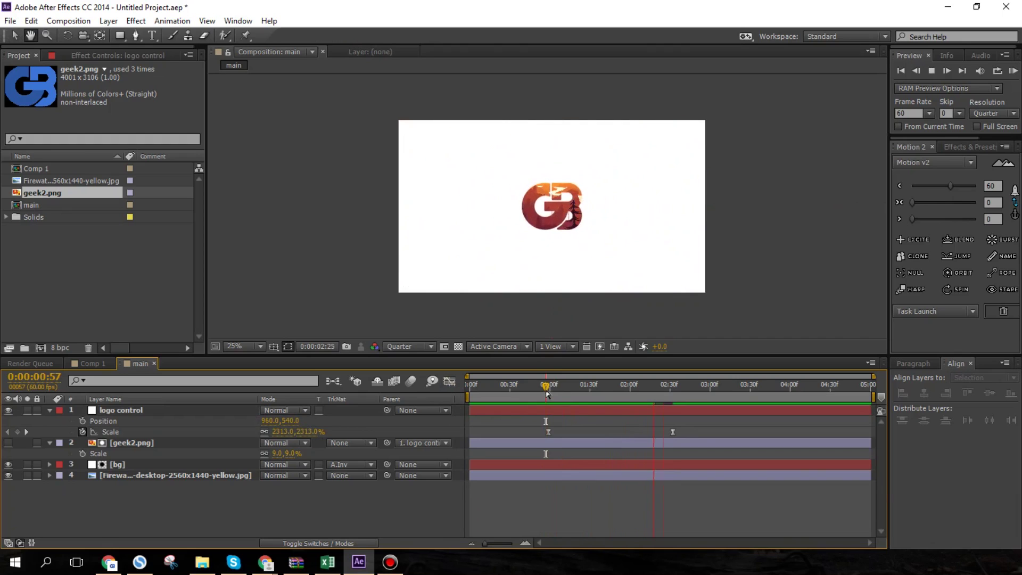
left_click(555, 387)
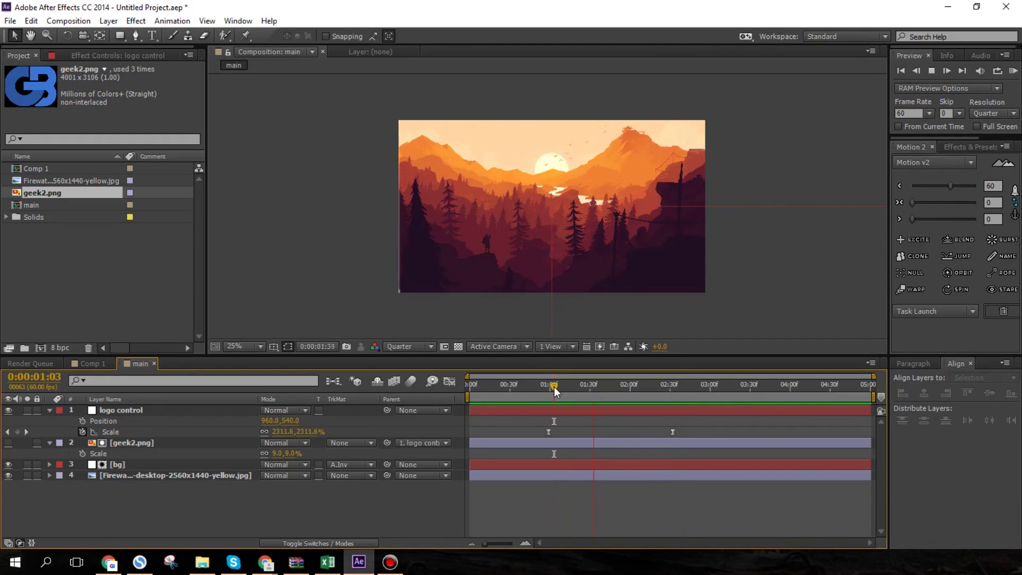
left_click(538, 417)
- Reshape the logo control null's Scale speed graph into a softer peak around 0:00:01:30 by adjusting the first keyframe's influence
left_click_drag(534, 418, 596, 434)
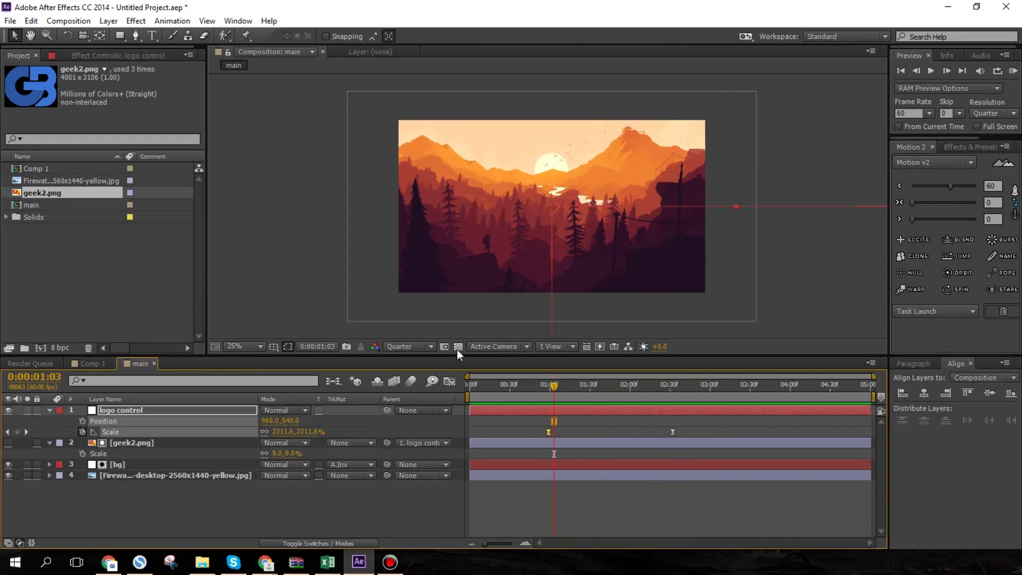
left_click_drag(520, 428, 734, 440)
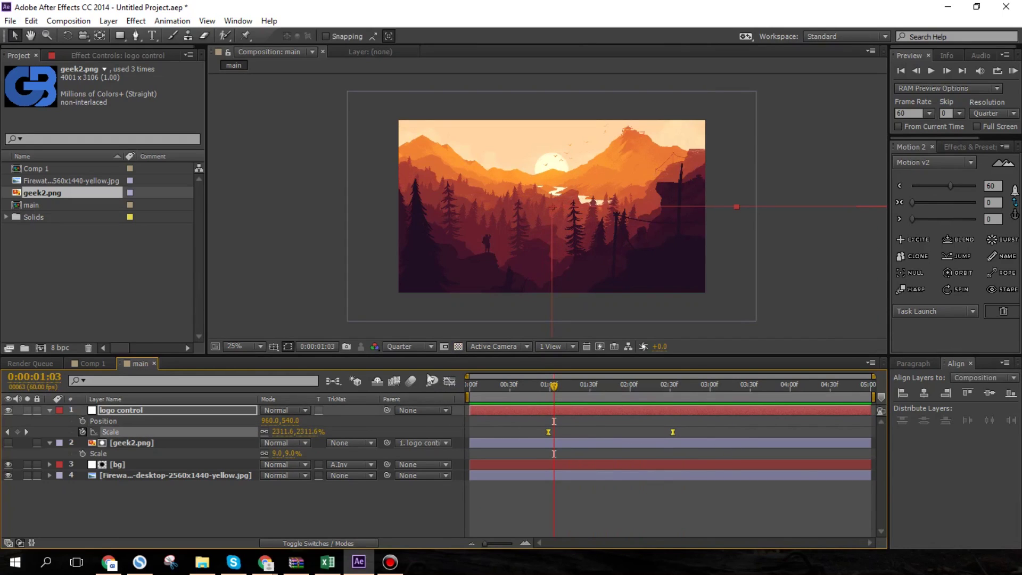
left_click(449, 381)
left_click(548, 413)
mouse_move(611, 415)
left_mouse_down()
mouse_move(579, 410)
mouse_move(616, 414)
mouse_move(587, 419)
mouse_move(611, 413)
left_mouse_up()
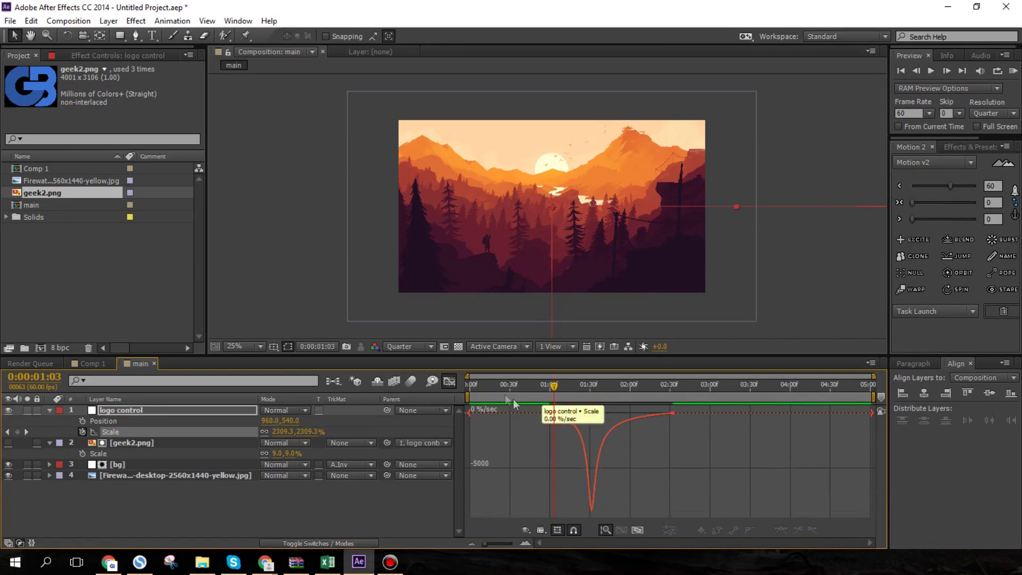
left_click(449, 381)
- Play back the re-eased logo reveal and scrub to 0:00:01:45
key("space")
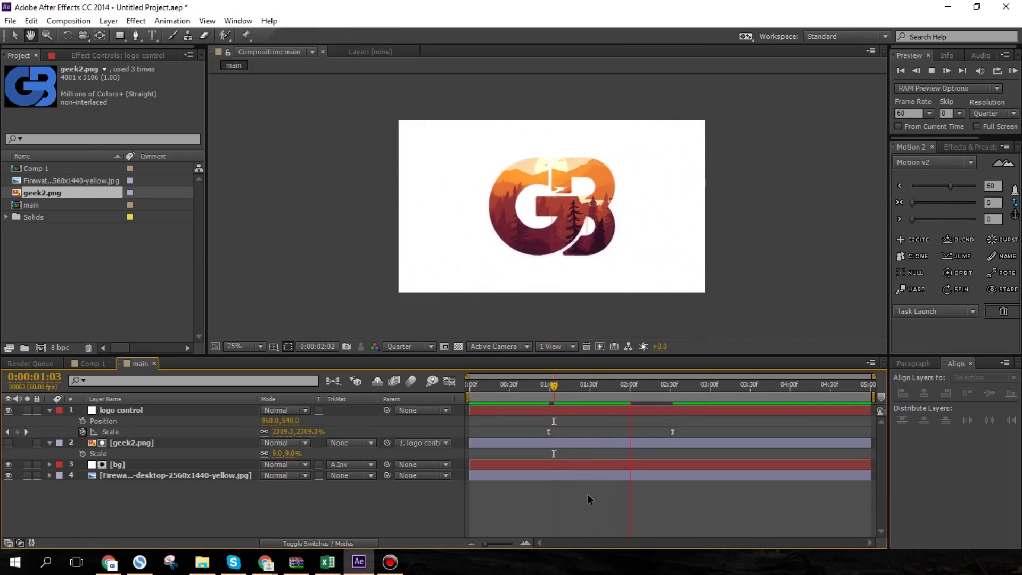
left_click(548, 391)
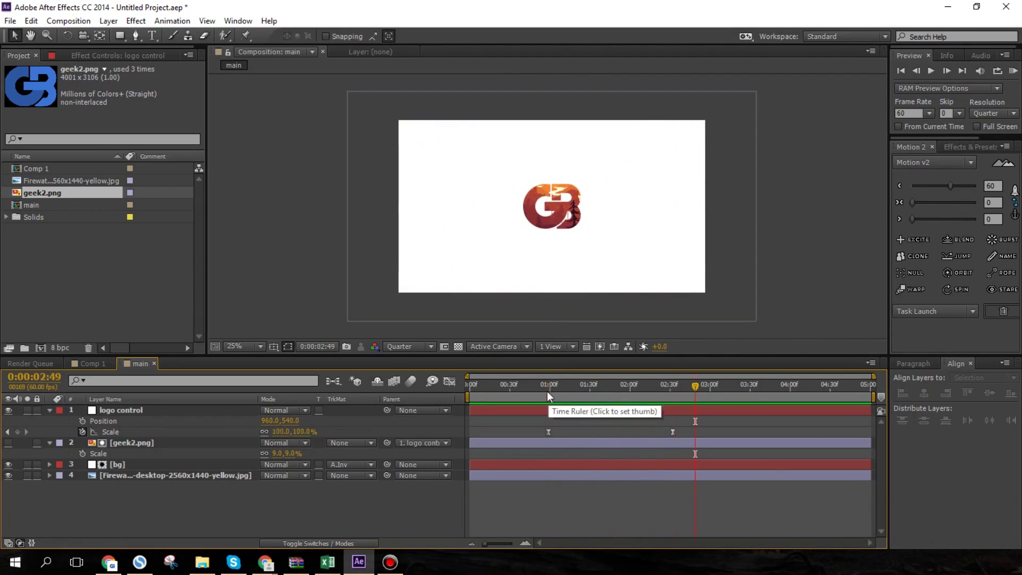
left_click(547, 392)
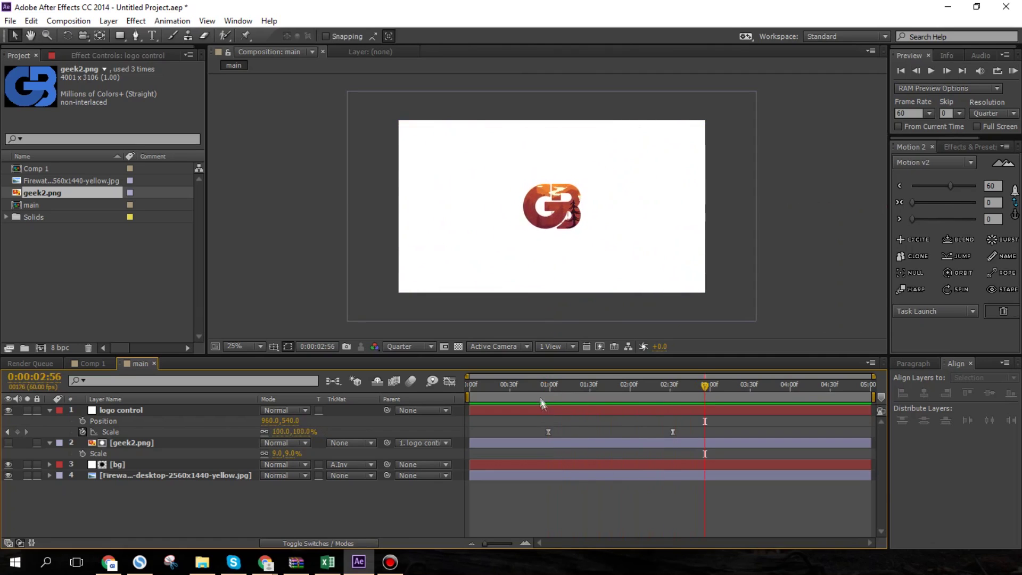
left_click_drag(548, 391, 610, 410)
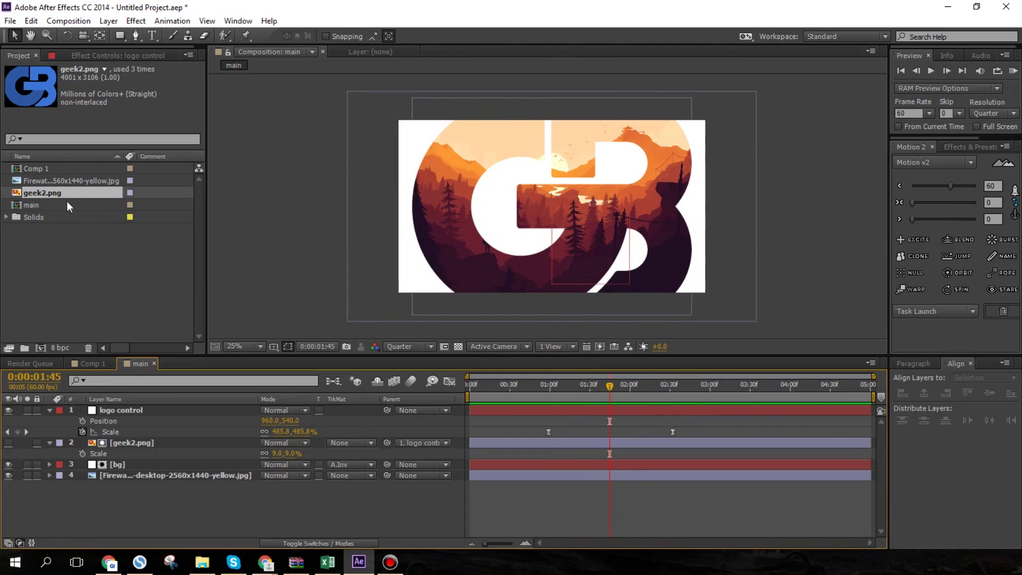
- Add another copy of geek2.png to the main composition directly beneath the logo control null
left_click_drag(62, 197, 152, 409)
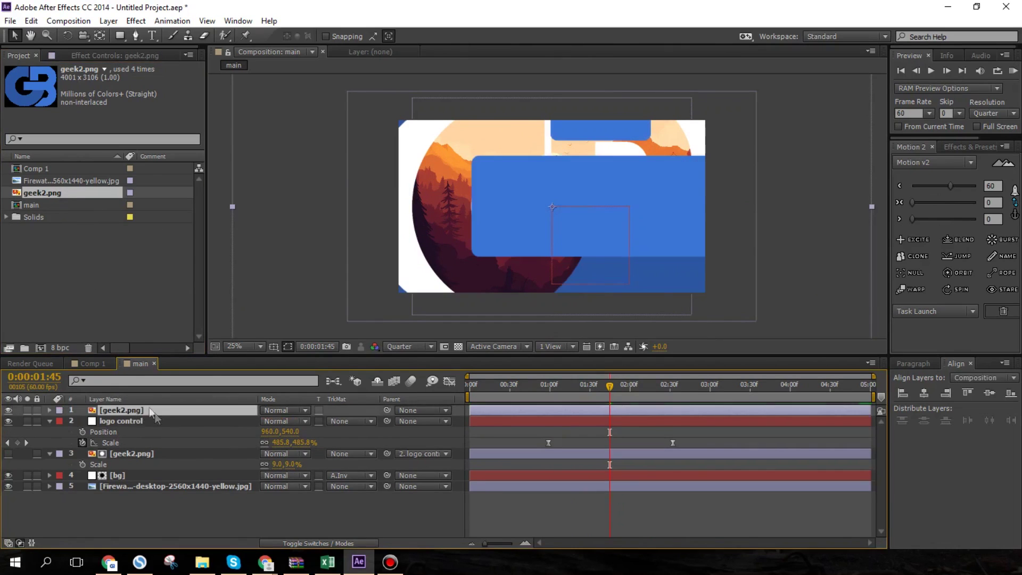
left_click_drag(133, 408, 137, 435)
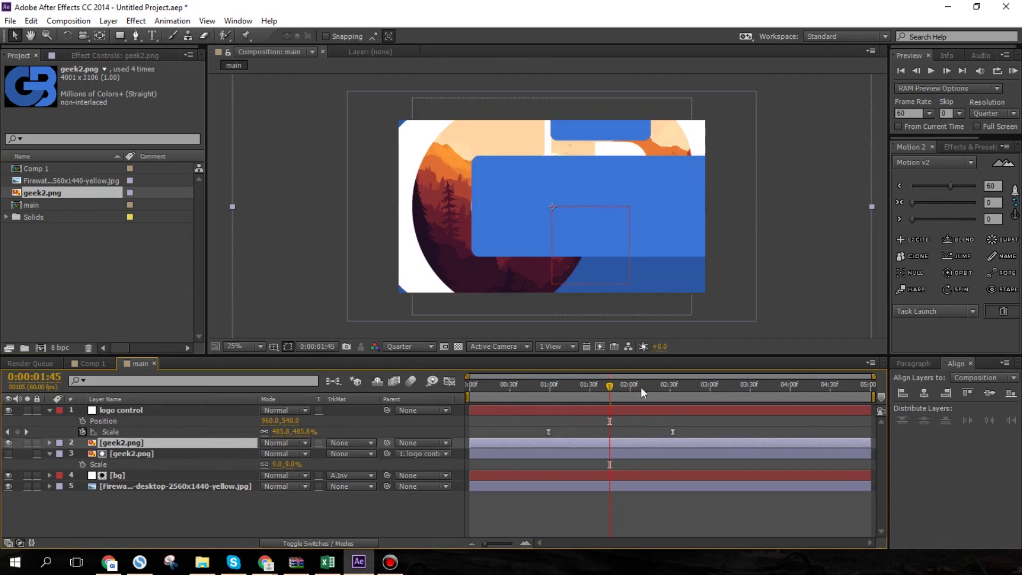
- At 0:00:02:32, rename the newly added geek2.png layer logo-fill and the existing matte copy below it logo-outer
left_click_drag(611, 388, 674, 391)
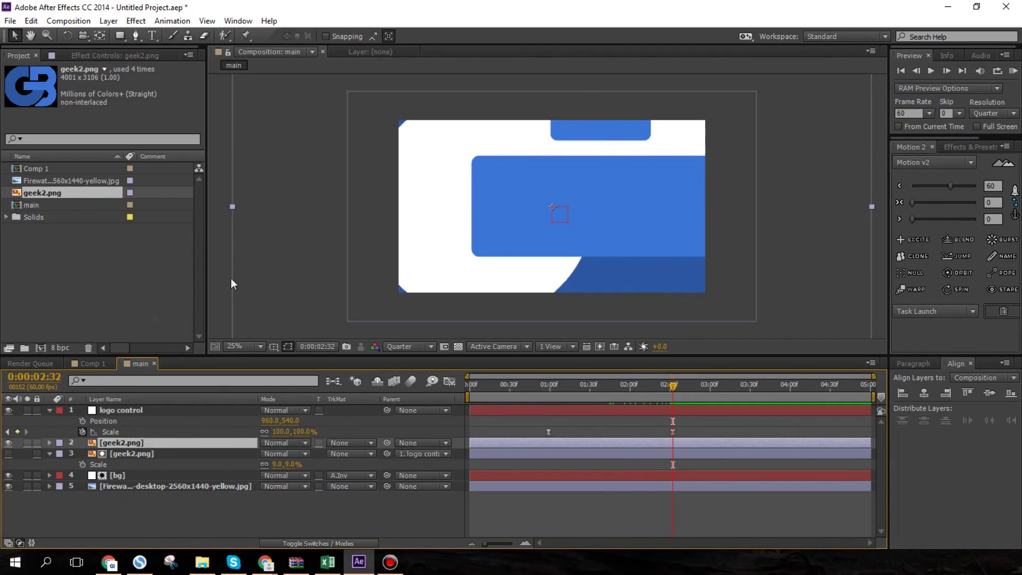
key("s")
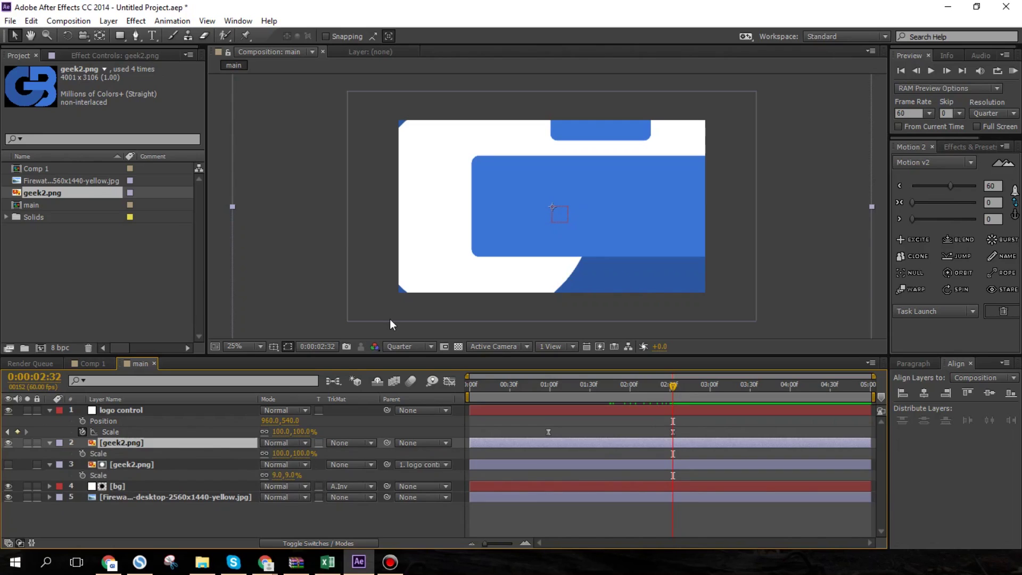
key("Return")
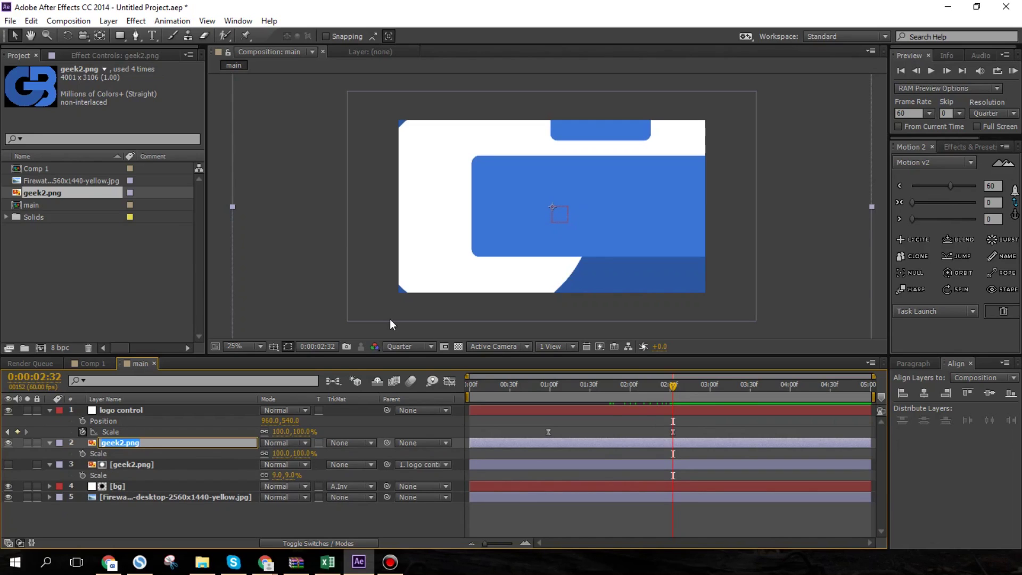
type("logo-fill")
left_click(126, 466)
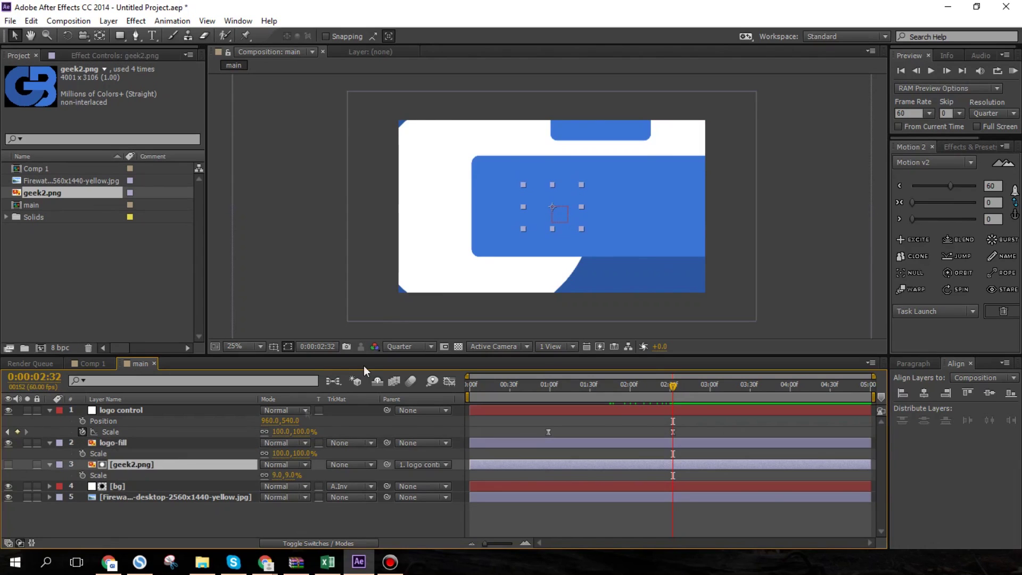
key("Return")
type("logo-outer")
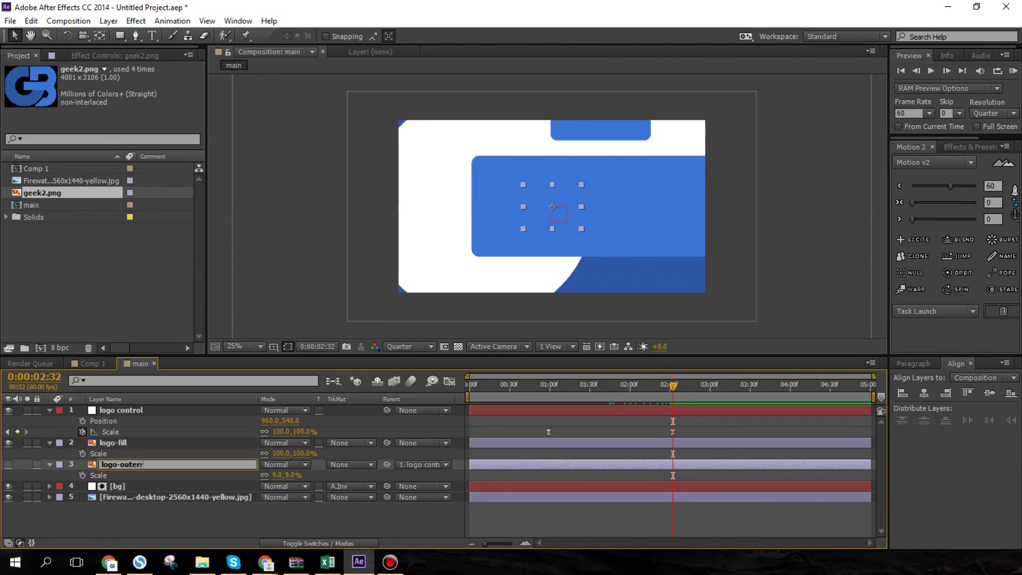
key("Return")
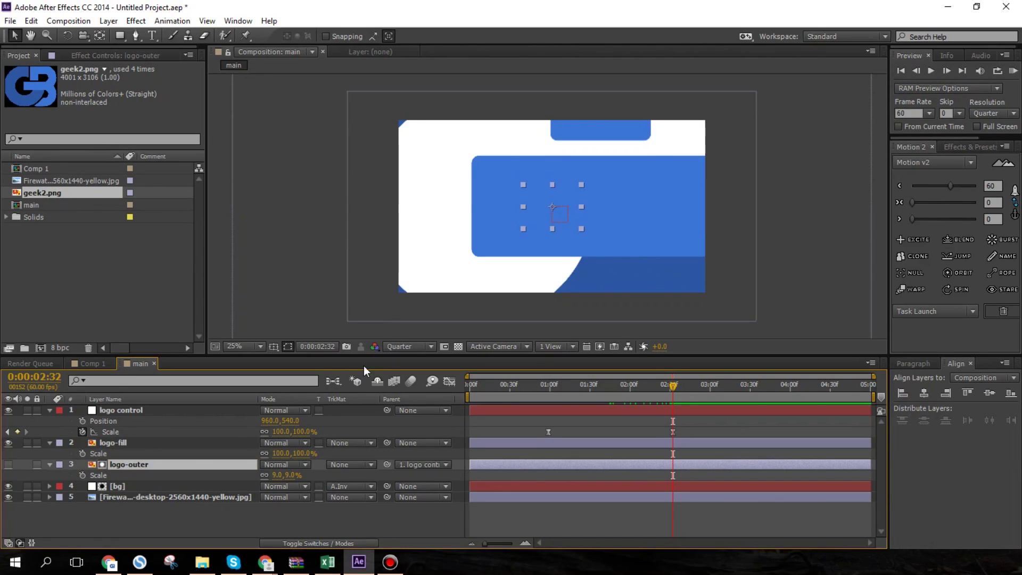
- Scale the logo-fill layer to 9% so it matches the matte and parent it to logo-outer
left_click(165, 446)
left_click_drag(299, 454, 245, 456)
scroll(595, 216, "up", 4)
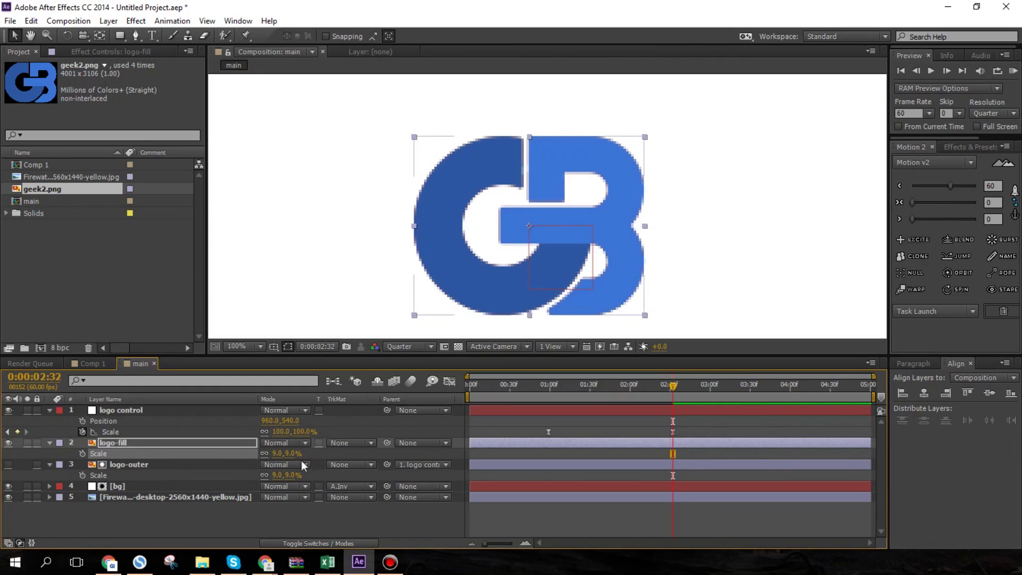
scroll(586, 216, "down", 4)
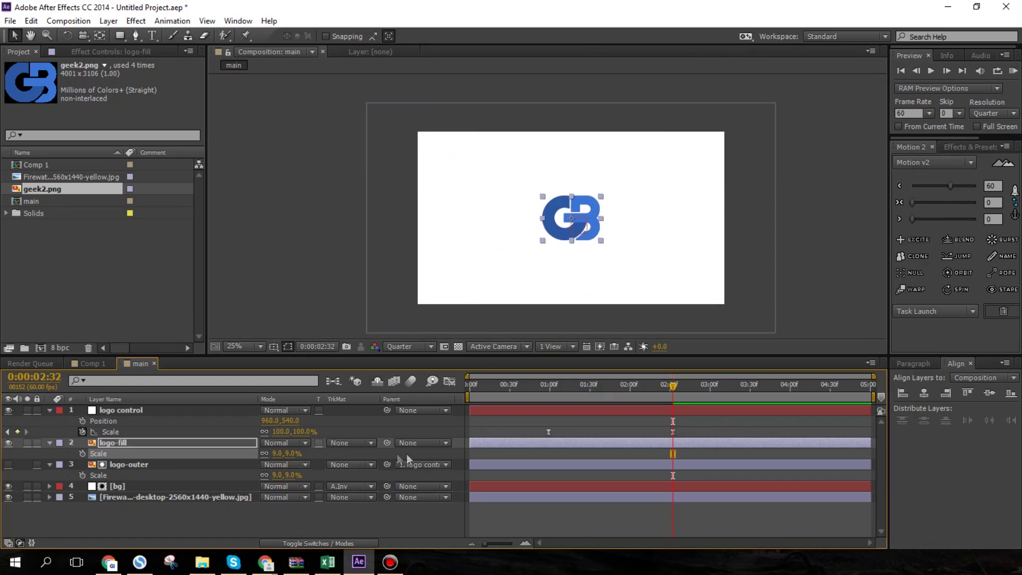
left_click_drag(363, 446, 158, 465)
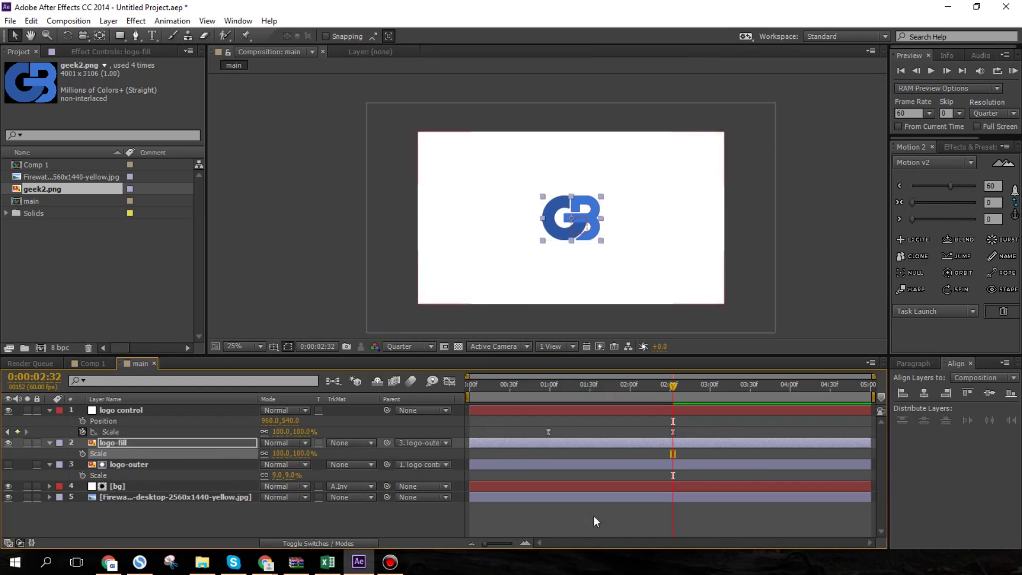
left_click(640, 508)
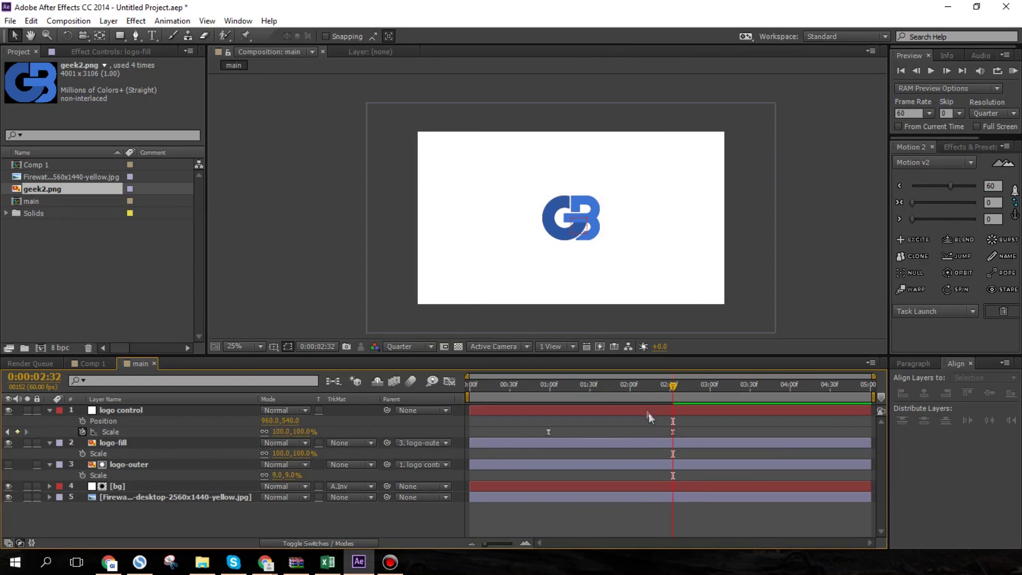
- Keyframe logo-fill's Opacity from 0% at 0:00:01:55 to 100% at 0:00:02:32
left_click_drag(673, 385, 616, 390)
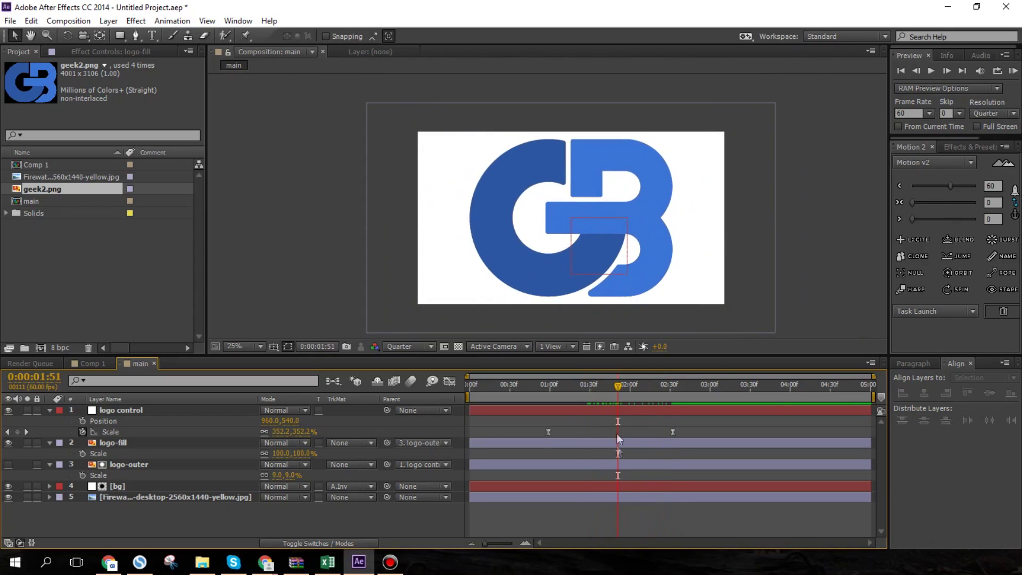
left_click(622, 388)
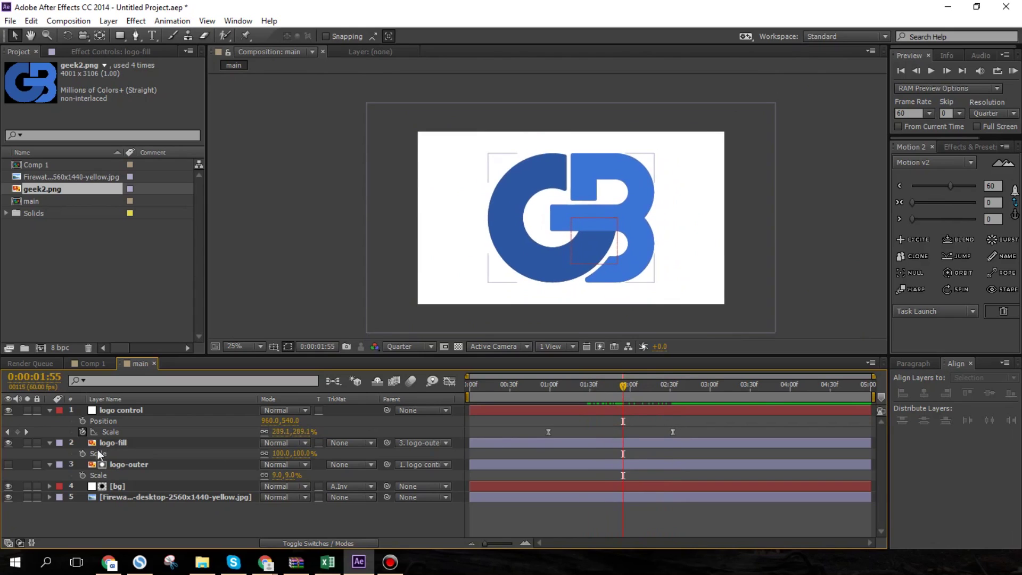
left_click(132, 446)
key("t")
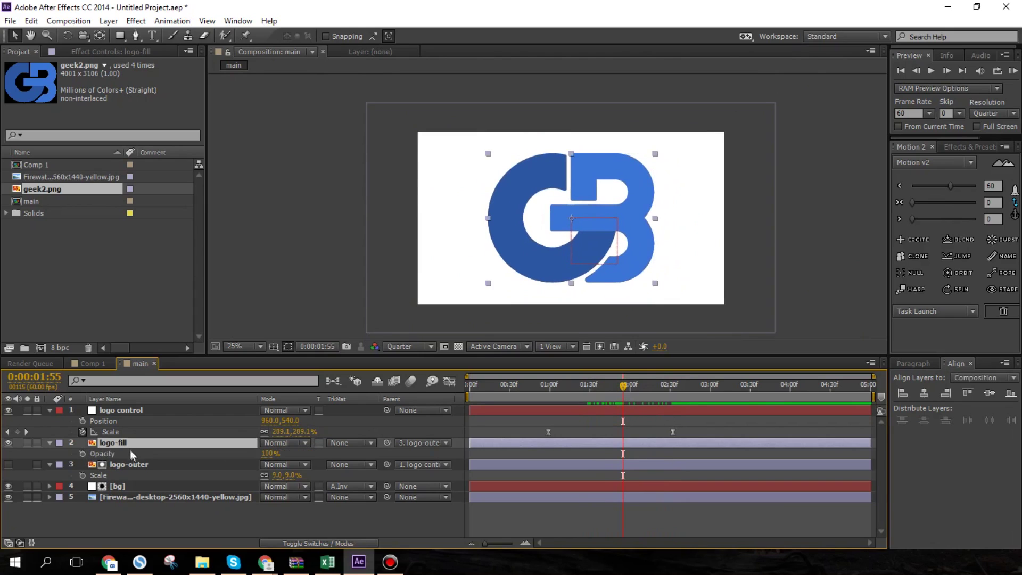
left_click(82, 454)
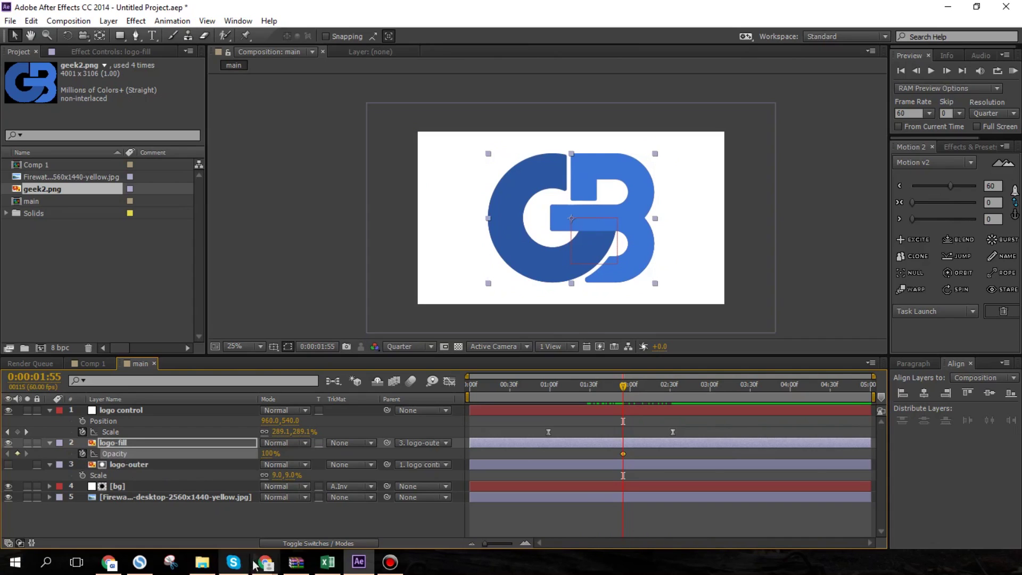
left_click_drag(268, 454, 160, 457)
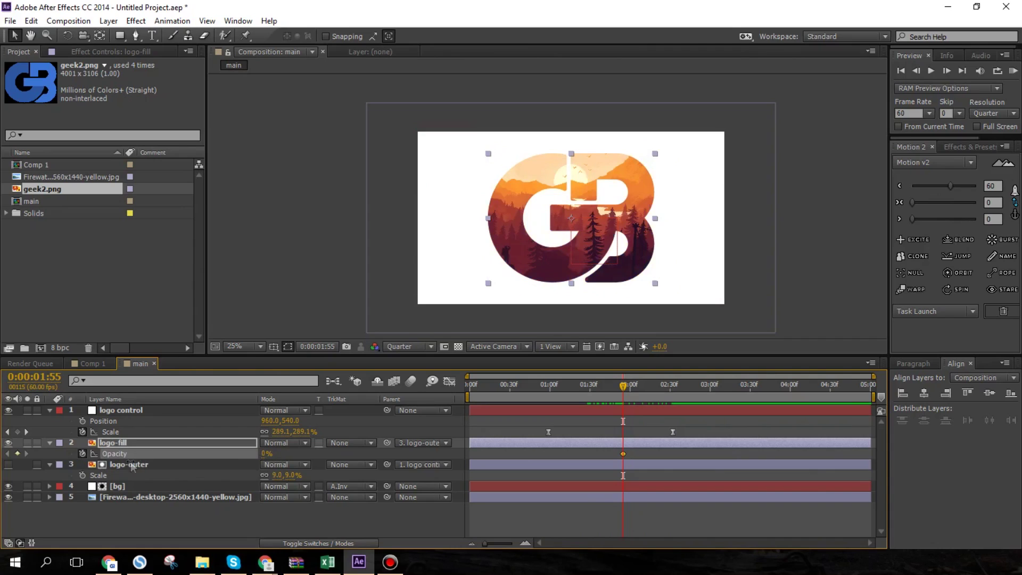
left_click_drag(637, 384, 672, 390)
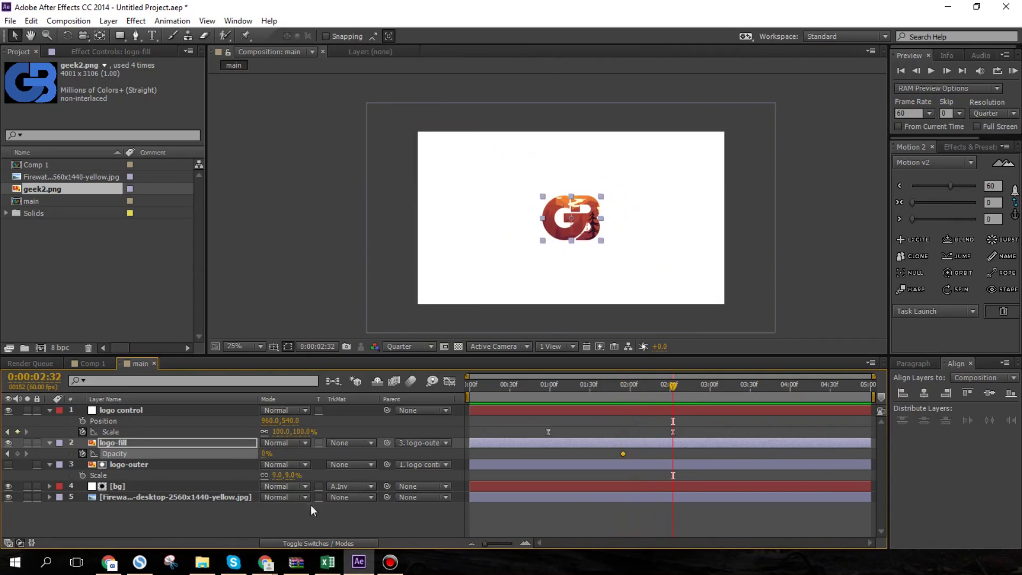
left_click_drag(279, 454, 543, 465)
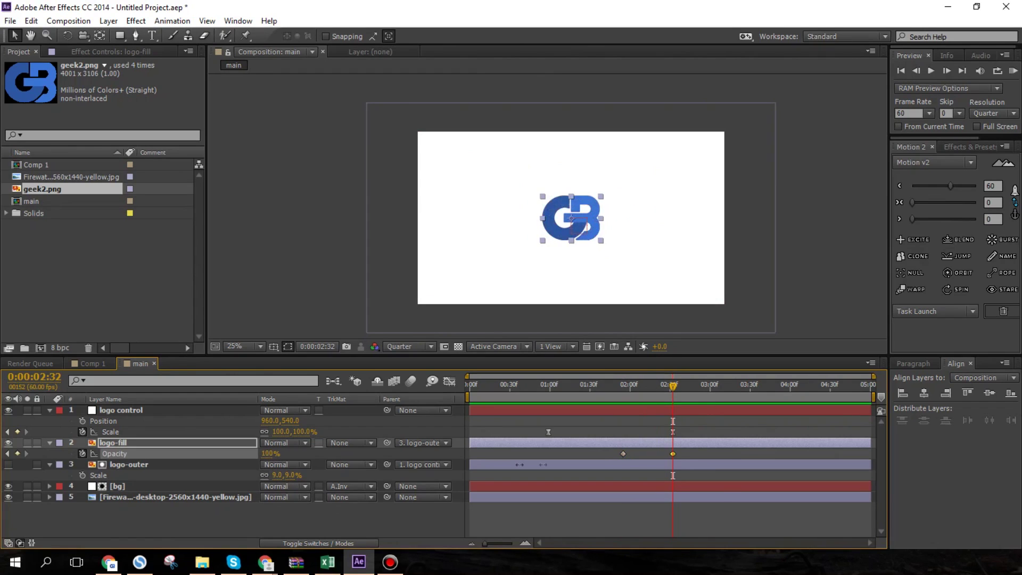
- Preview the logo fading in over the wallpaper and scrub through the shrinking stage
left_click_drag(619, 397, 539, 395)
key("space")
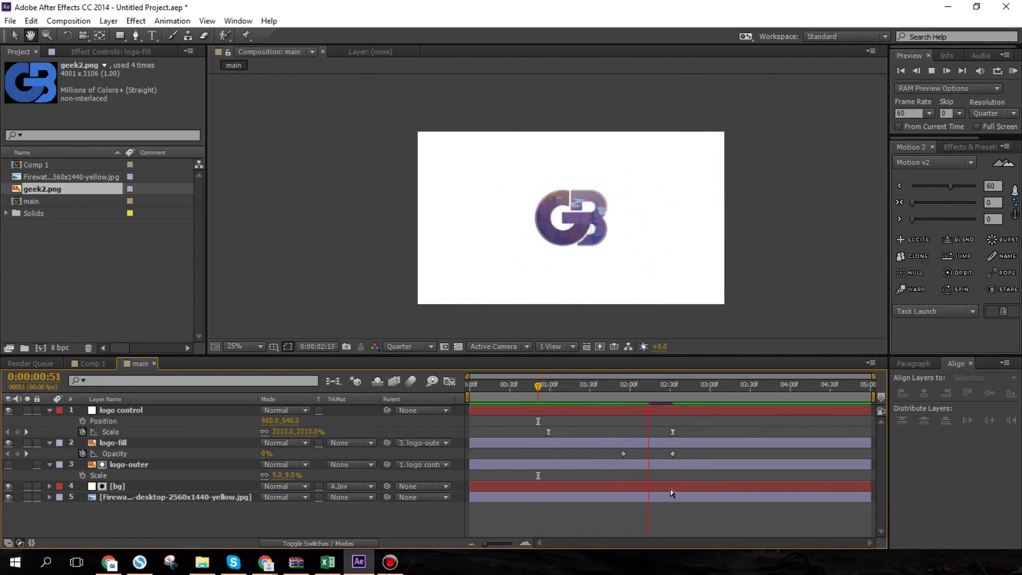
key("space")
left_click(599, 385)
key("space")
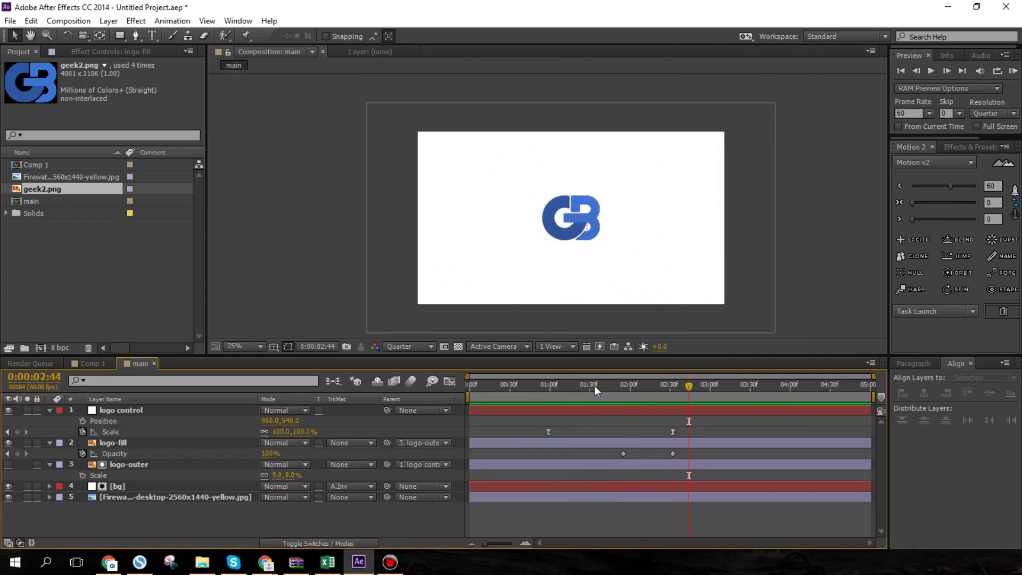
left_click_drag(599, 386, 545, 385)
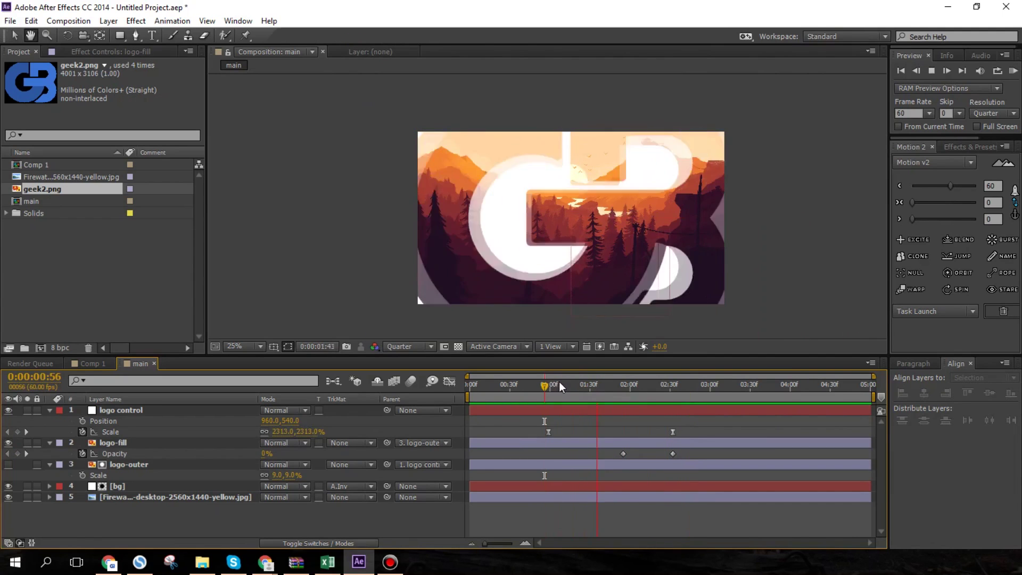
key("space")
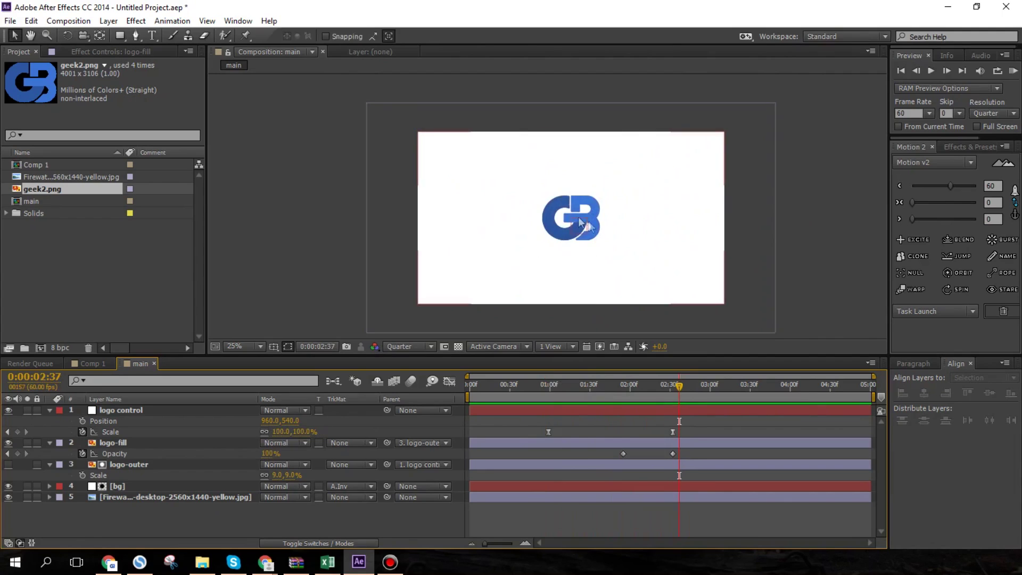
left_click(573, 387)
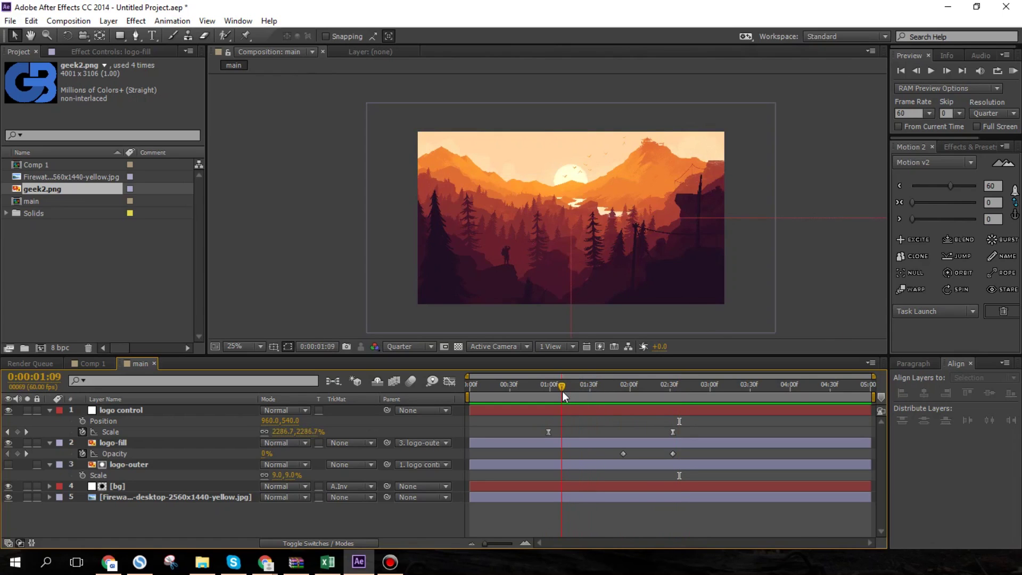
left_click_drag(585, 395, 621, 394)
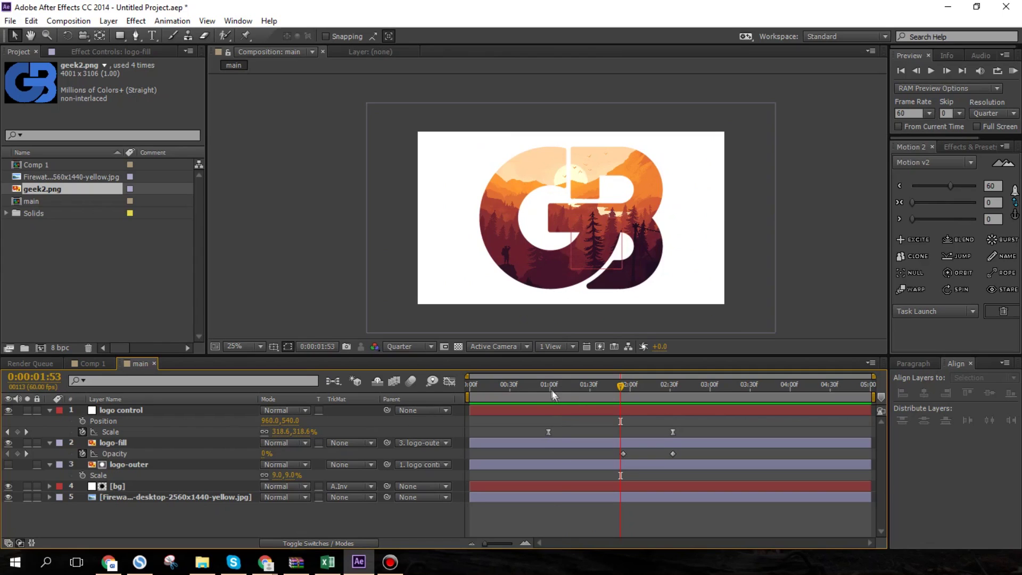
- Keyframe the Firewatch wallpaper layer's Scale from 100% at 0:00:00:59 to 75% at 0:00:01:53
left_click(551, 389)
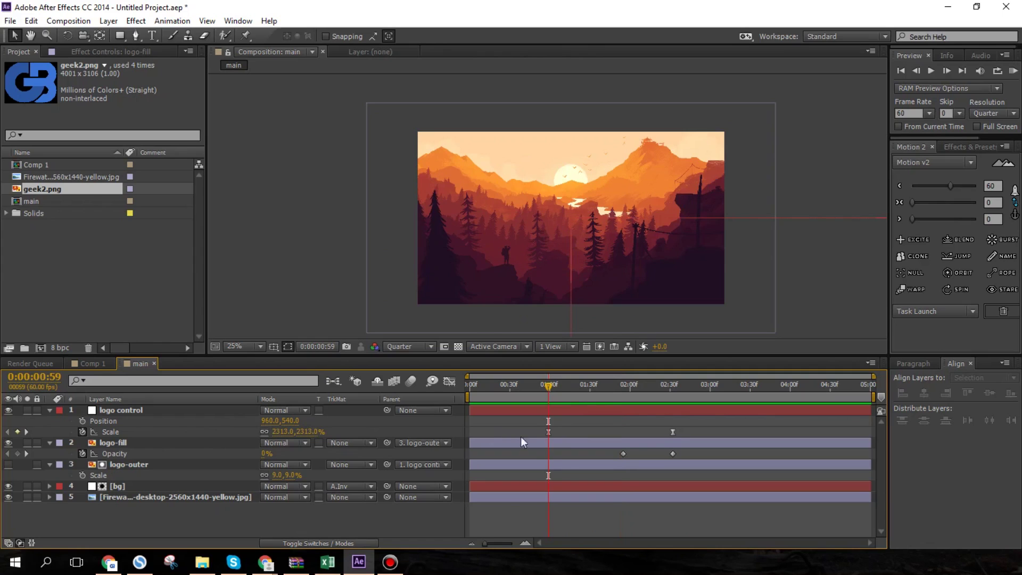
left_click(171, 500)
key("s")
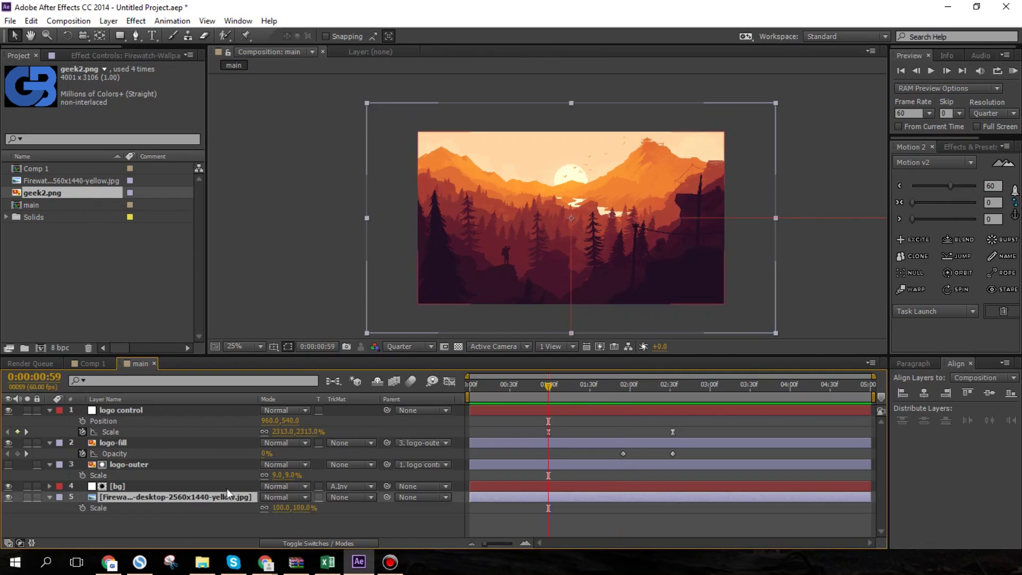
left_click(82, 508)
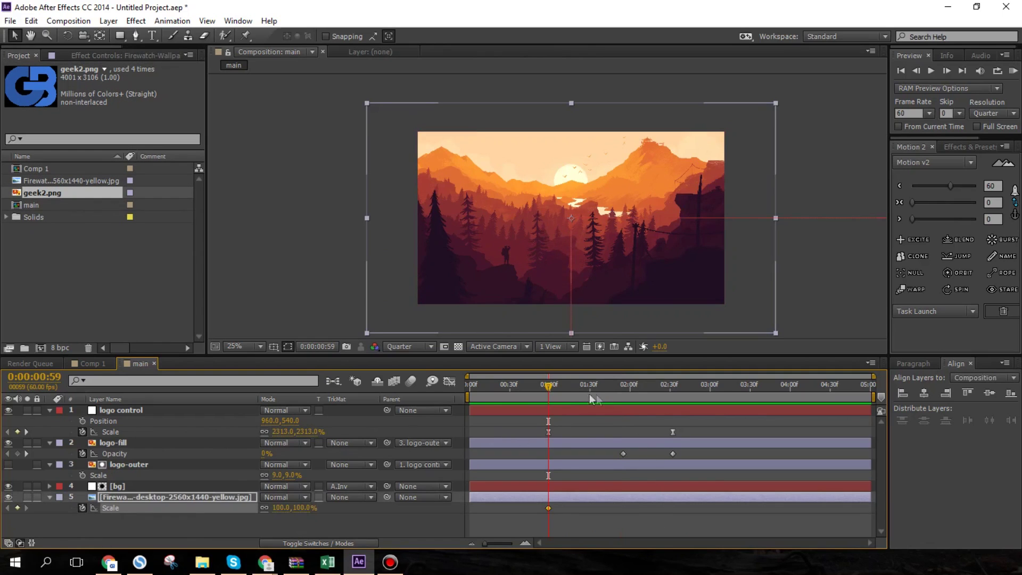
left_click_drag(548, 392, 618, 398)
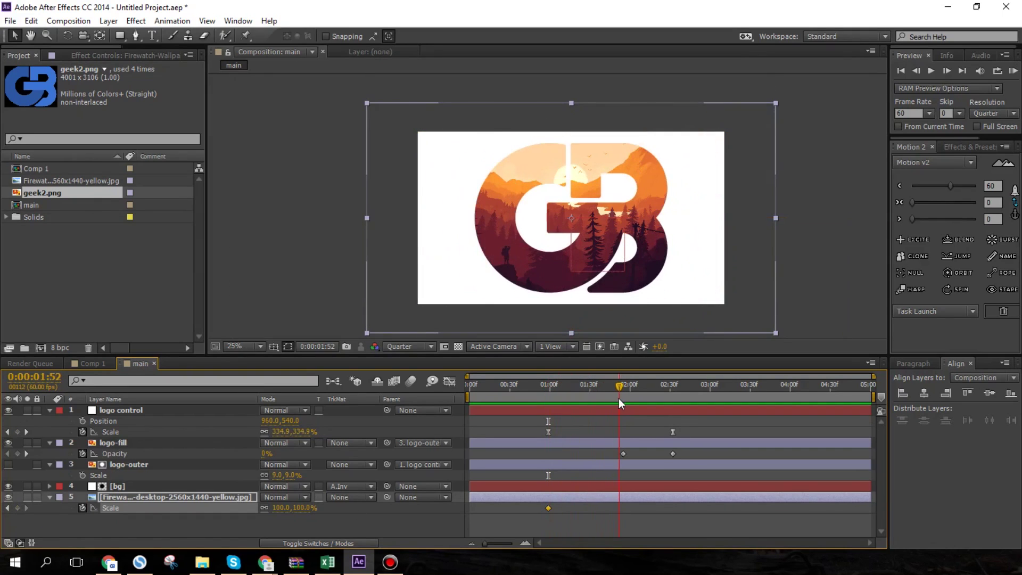
left_click(297, 508)
type("75")
key("Return")
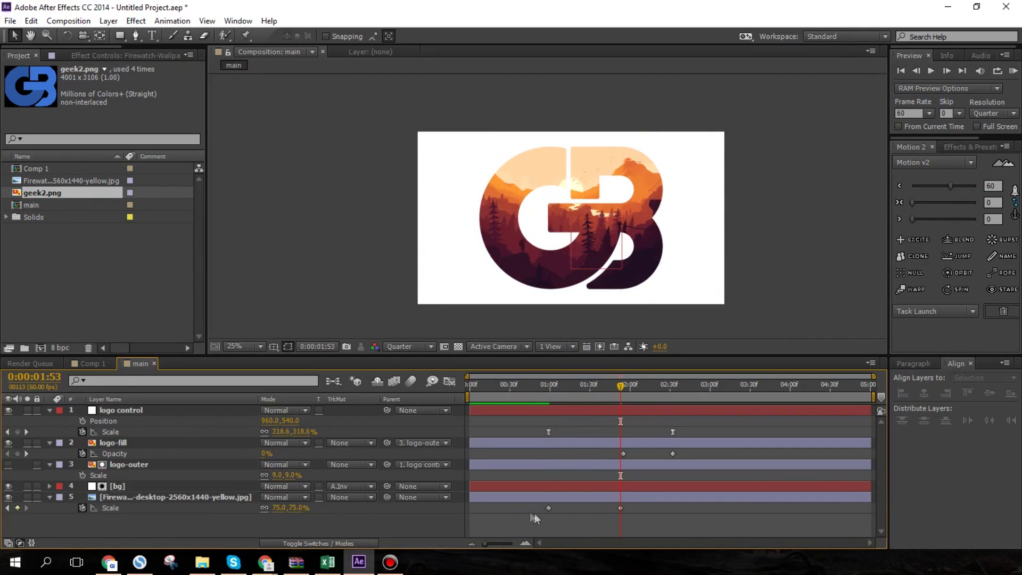
- Ease the wallpaper's first Scale keyframe with a Motion v2 easing value of 61
left_click_drag(522, 507, 740, 526)
left_click(586, 520)
left_click(549, 508)
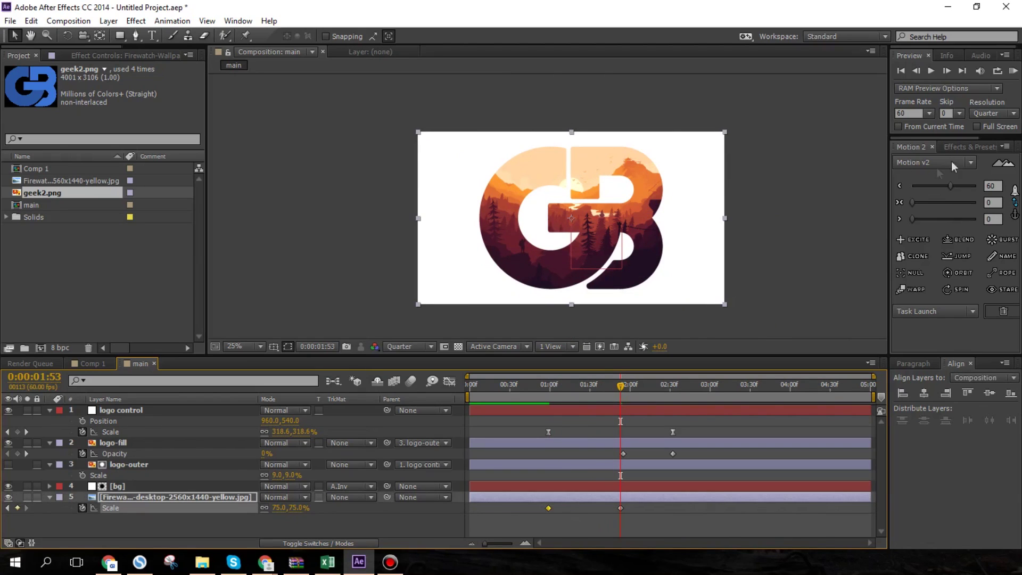
left_click_drag(947, 187, 946, 187)
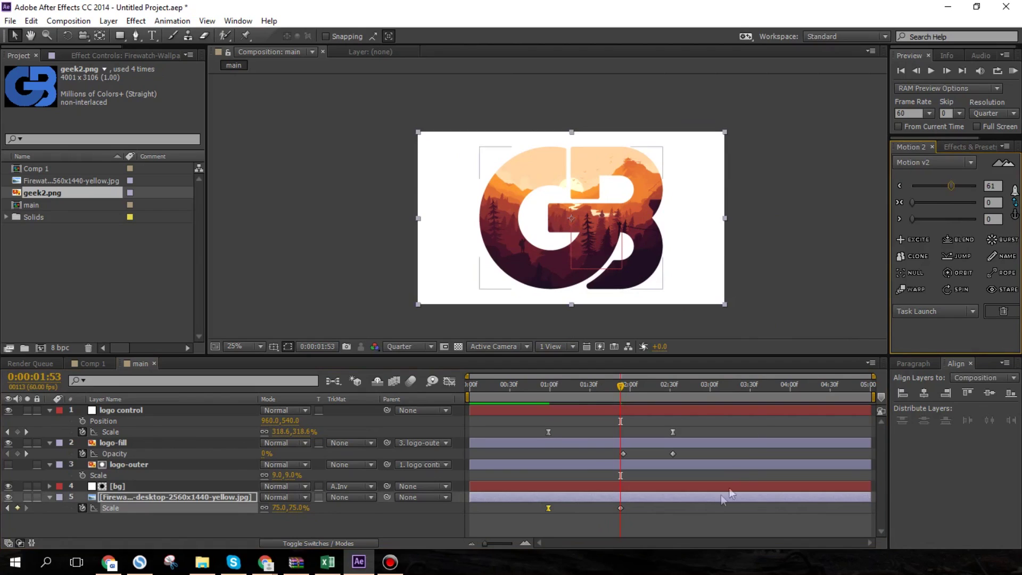
left_click(688, 516)
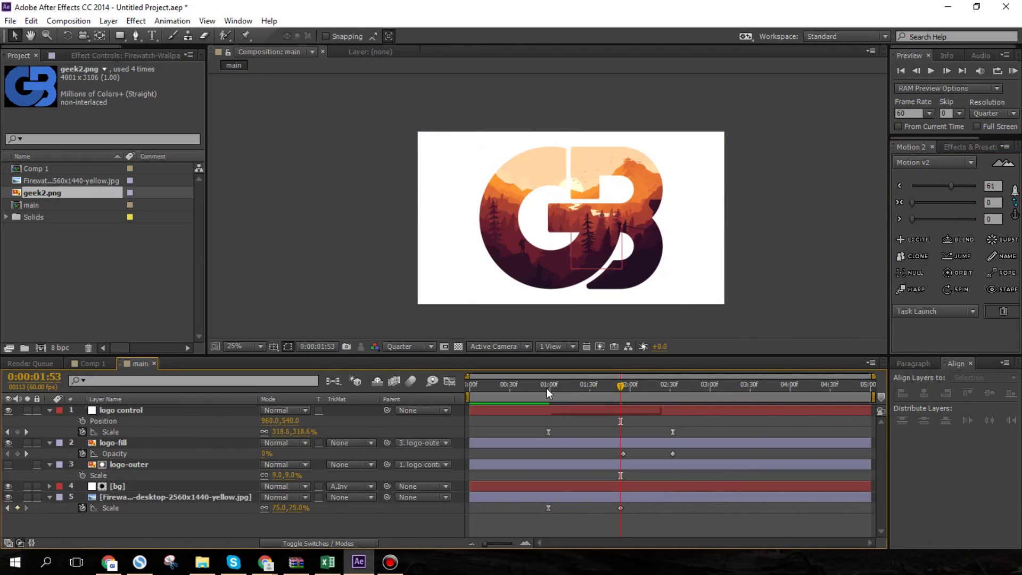
- Switch the wallpaper layer's quality setting to bicubic sampling
left_click(305, 542)
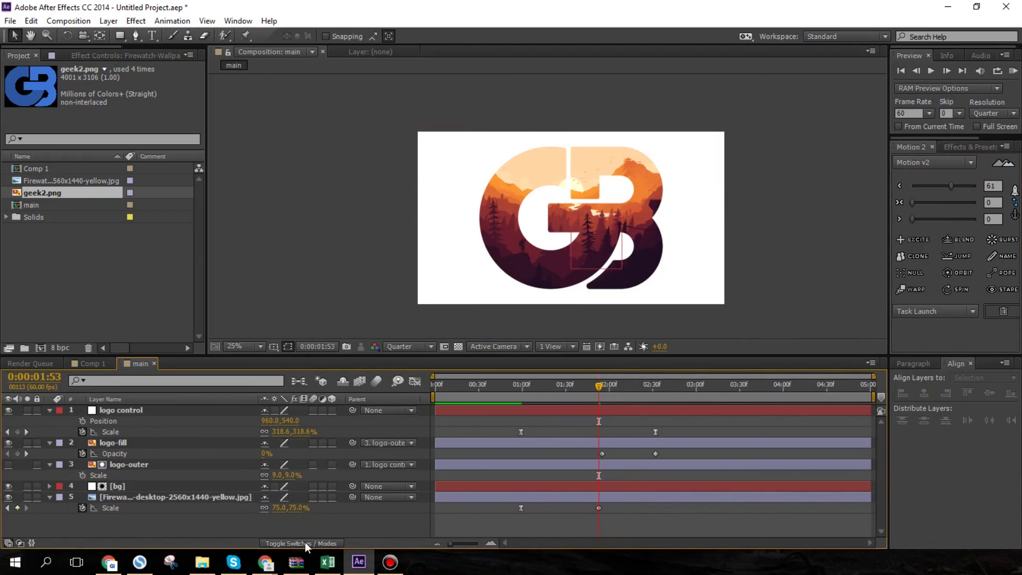
left_click(285, 497)
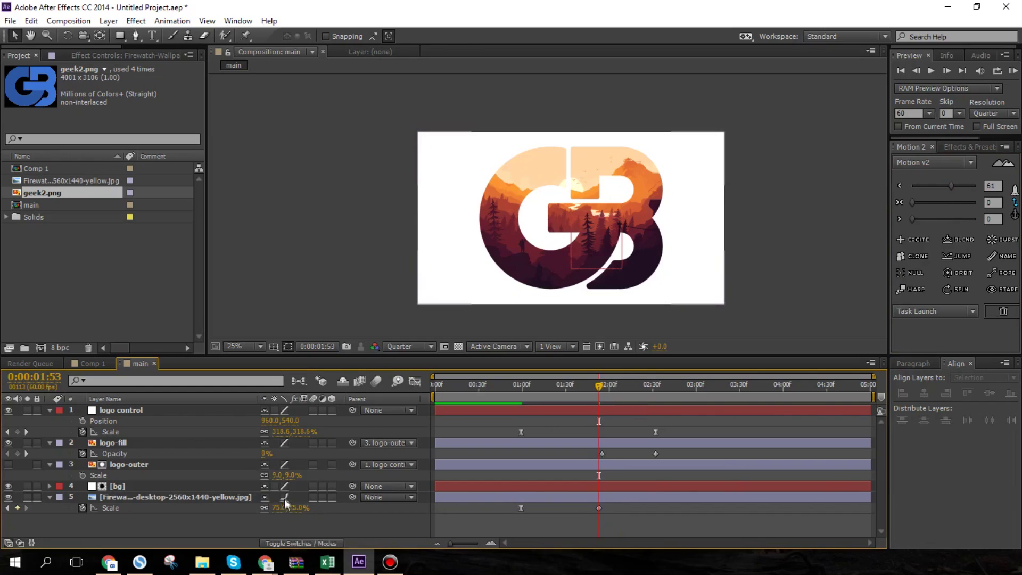
left_click(326, 543)
- Play back the reveal with the scaling wallpaper from just before the first Scale keyframes
left_click(544, 389)
key("space")
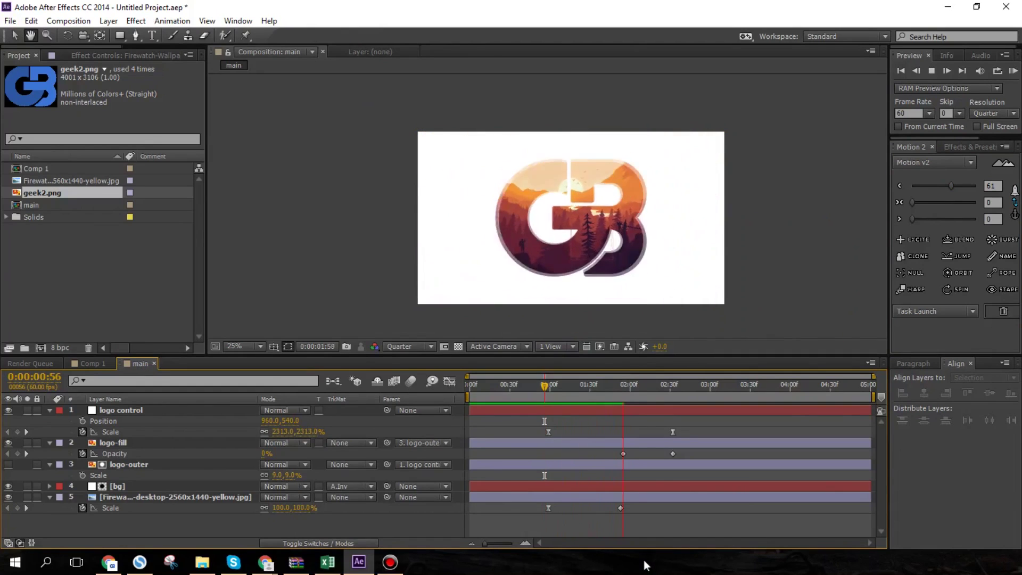
key("space")
left_click(544, 391)
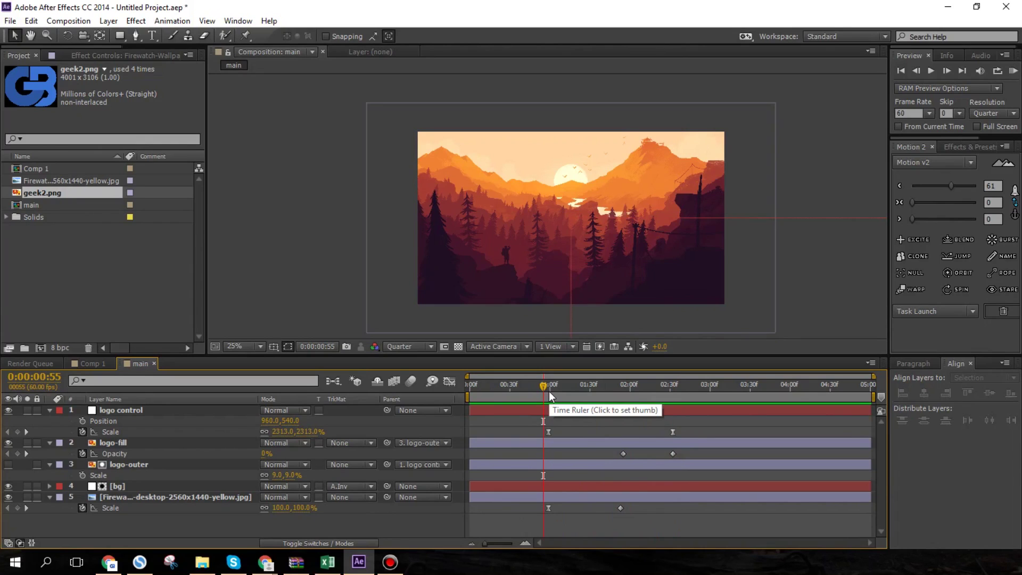
- Play back the reveal and shift the wallpaper's first Scale keyframe a few frames earlier than the logo control's first Scale keyframe
key("space")
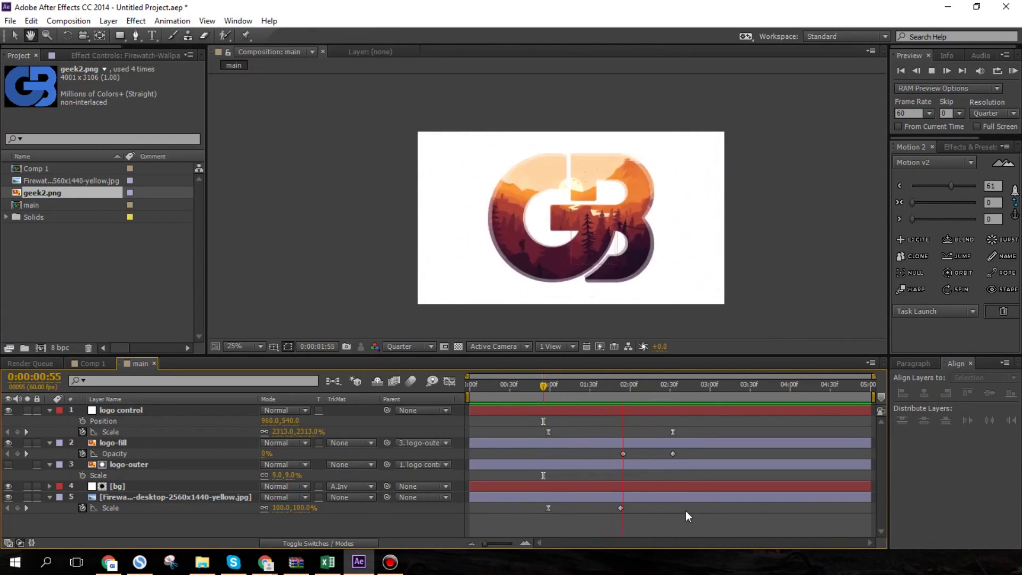
key("space")
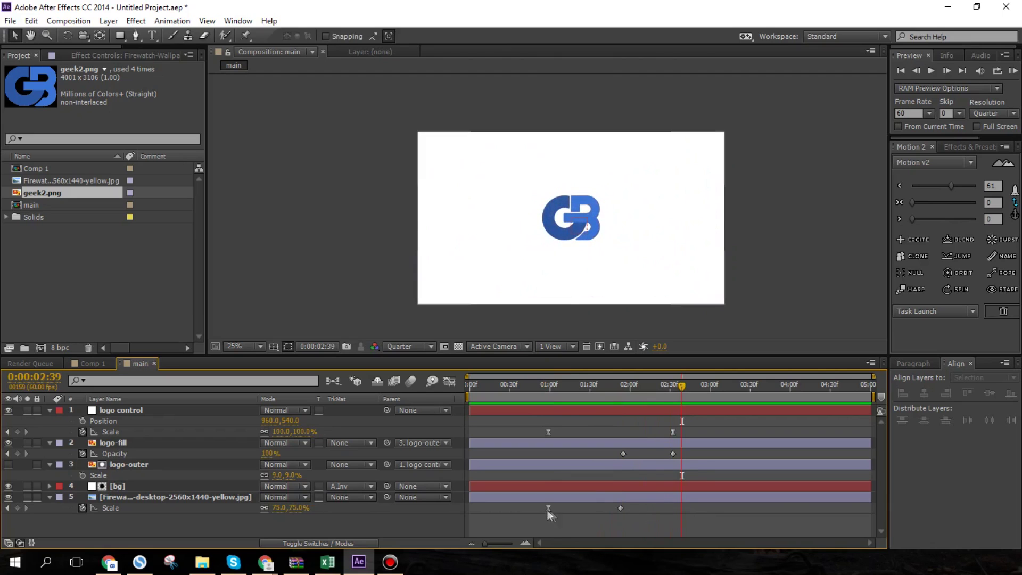
left_click_drag(549, 508, 542, 508)
- Replay the reveal from just before the wallpaper's first Scale keyframe to check its timing
left_click(533, 385)
key("space")
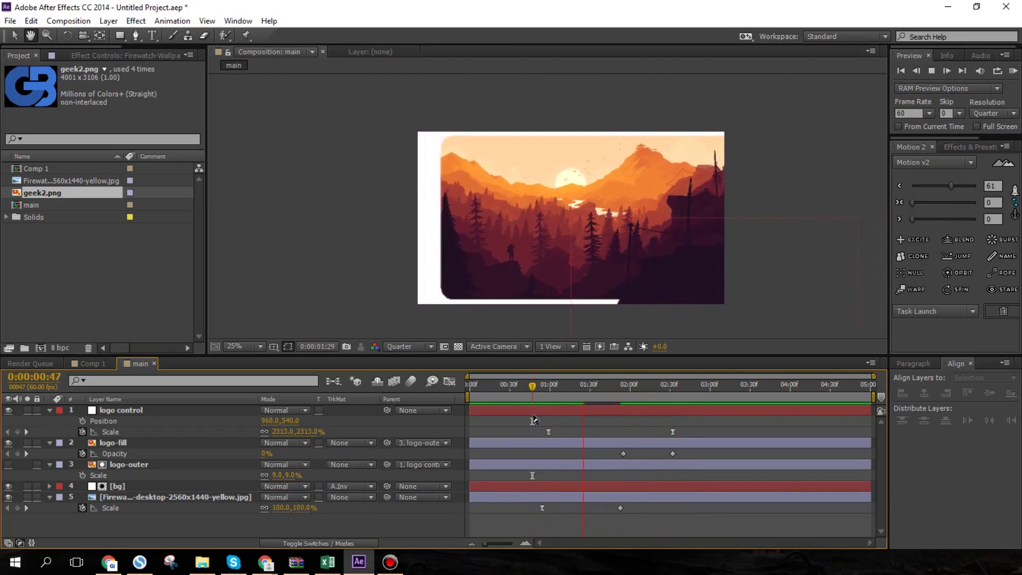
left_click(539, 388)
key("space")
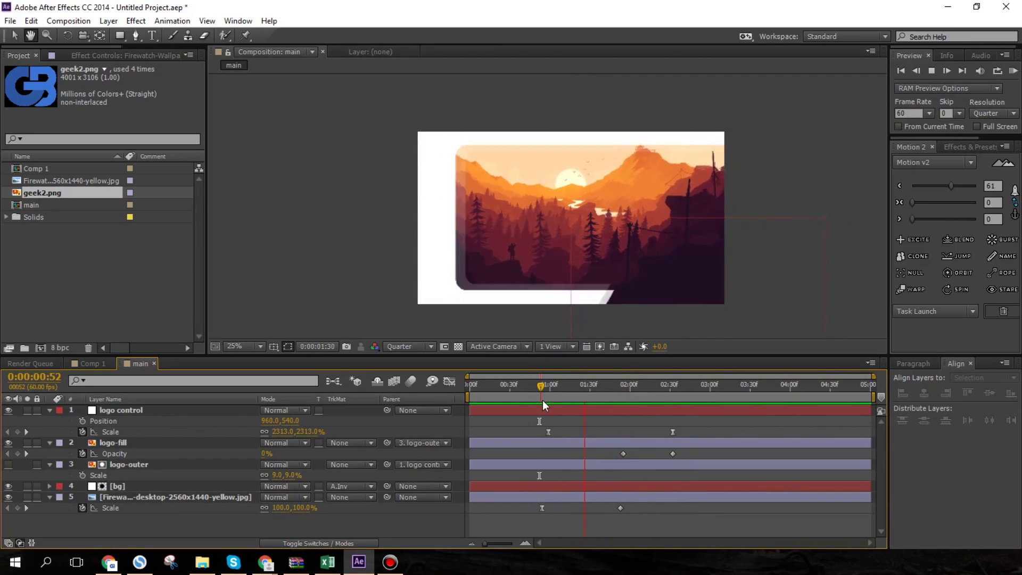
- Move the ending Scale keyframes of the logo control and wallpaper, together with both logo-fill Opacity keyframes, about 15 frames earlier
left_click(611, 446)
left_click_drag(605, 431, 717, 512)
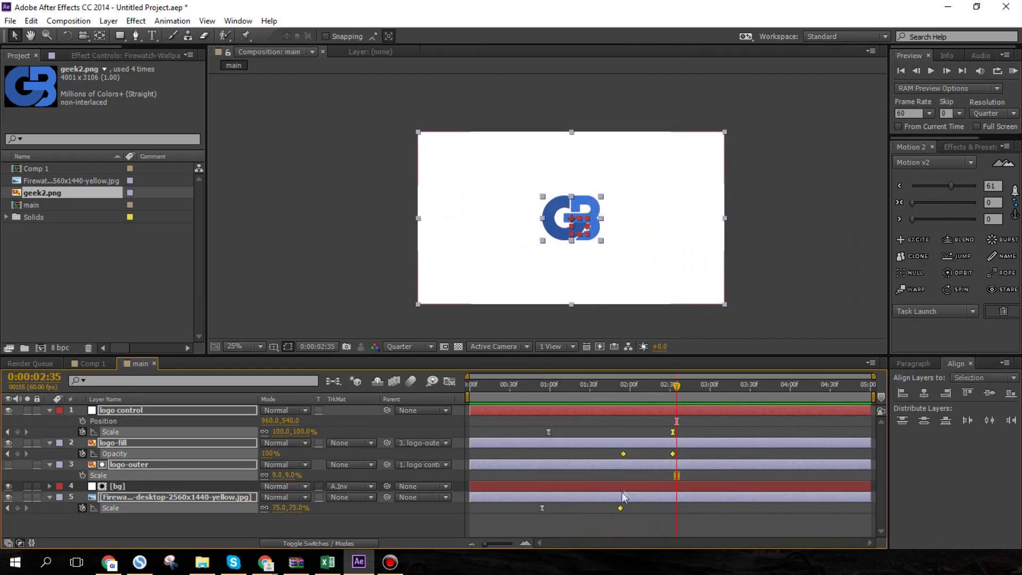
left_click_drag(620, 509, 600, 508)
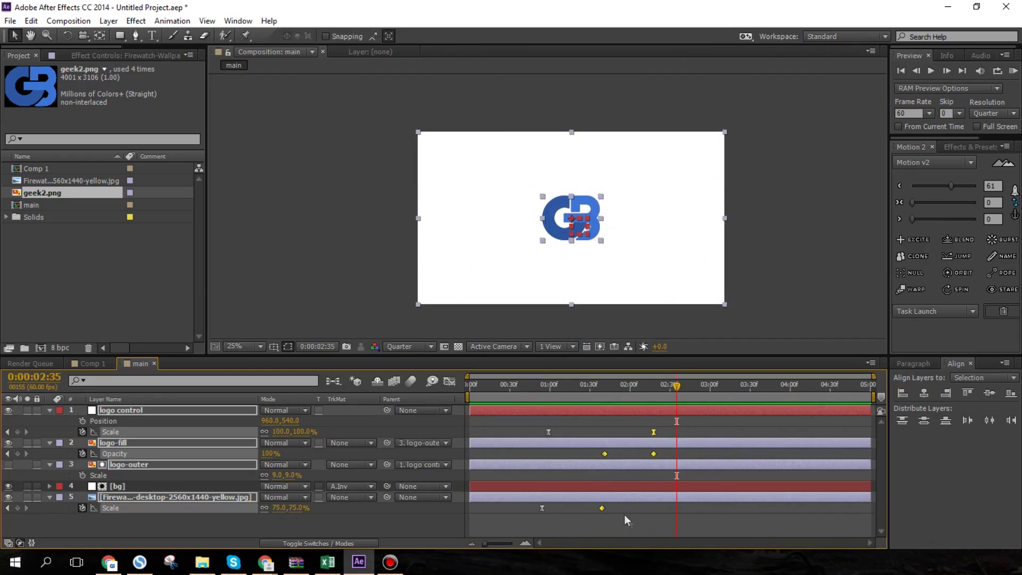
- Move only the logo-fill layer's first Opacity keyframe back to a later time, just before 0:00:02:00
left_click(624, 517)
left_click_drag(603, 453, 624, 456)
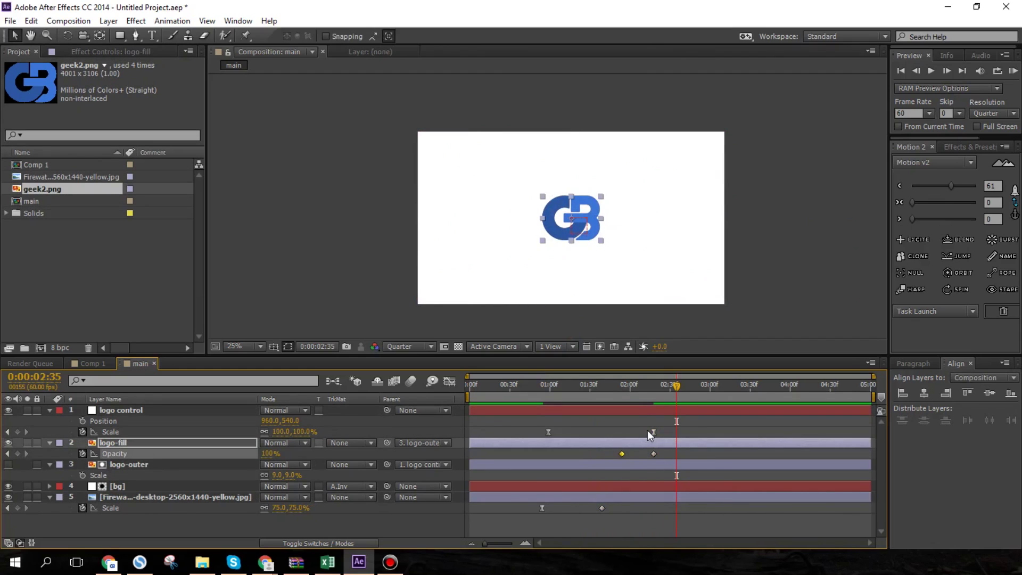
left_click(648, 430)
- Play back the retimed reveal from 0:00:00:56, and run a RAM preview of the whole composition
left_click(545, 386)
key("space")
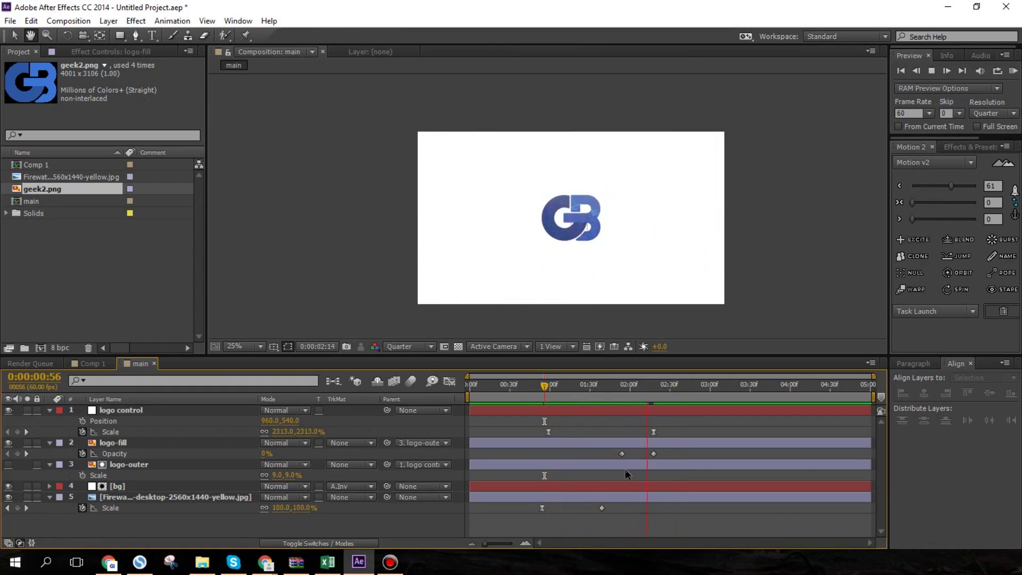
key("space")
left_click(1014, 70)
left_click(1013, 70)
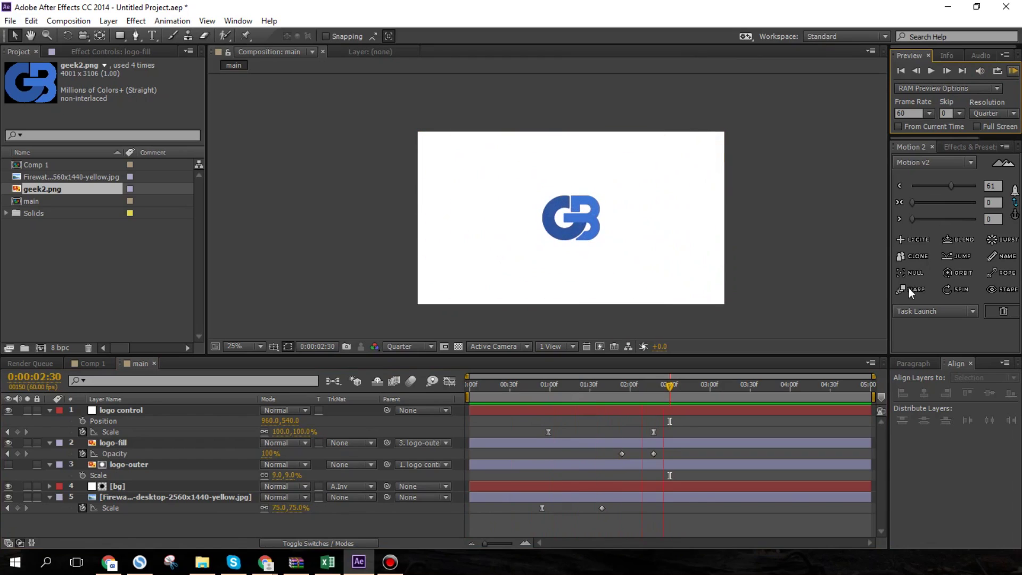
key("space")
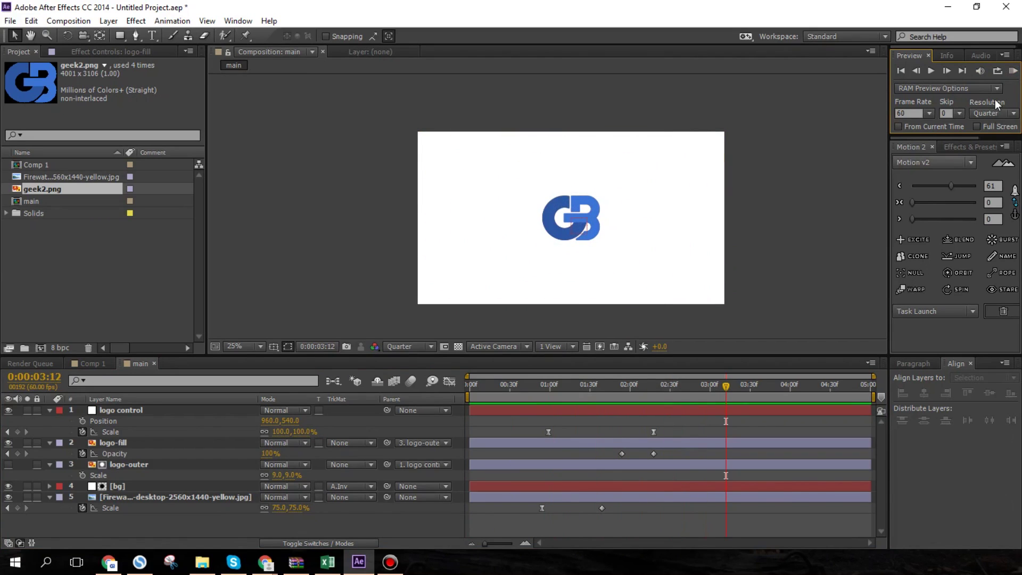
key("space")
- Move the wallpaper's second Scale keyframe to about 0:00:01:55, in line with the logo-fill fade's start, and start a RAM preview
left_click_drag(714, 395, 624, 385)
left_click_drag(602, 508, 623, 507)
left_click(1013, 70)
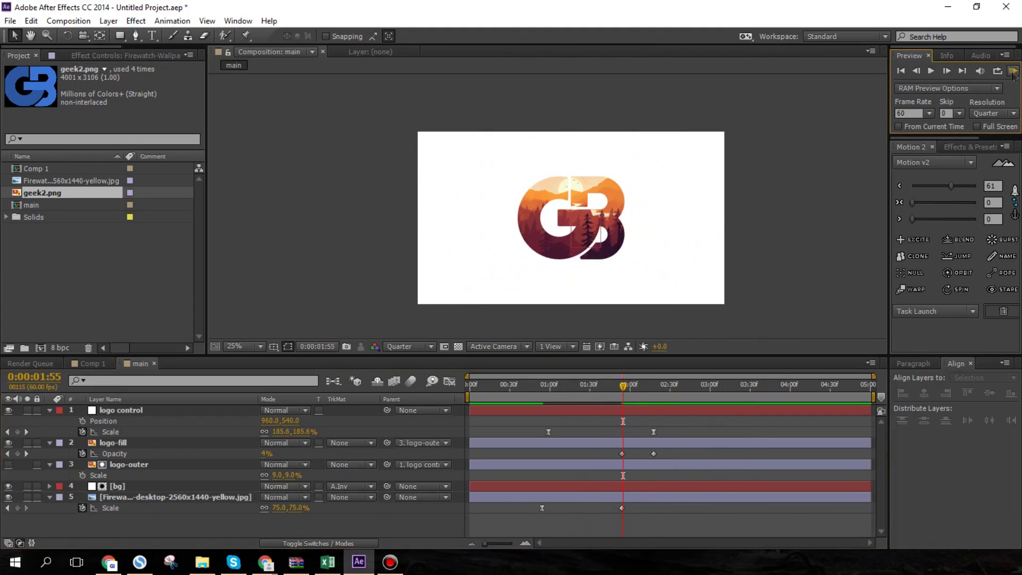